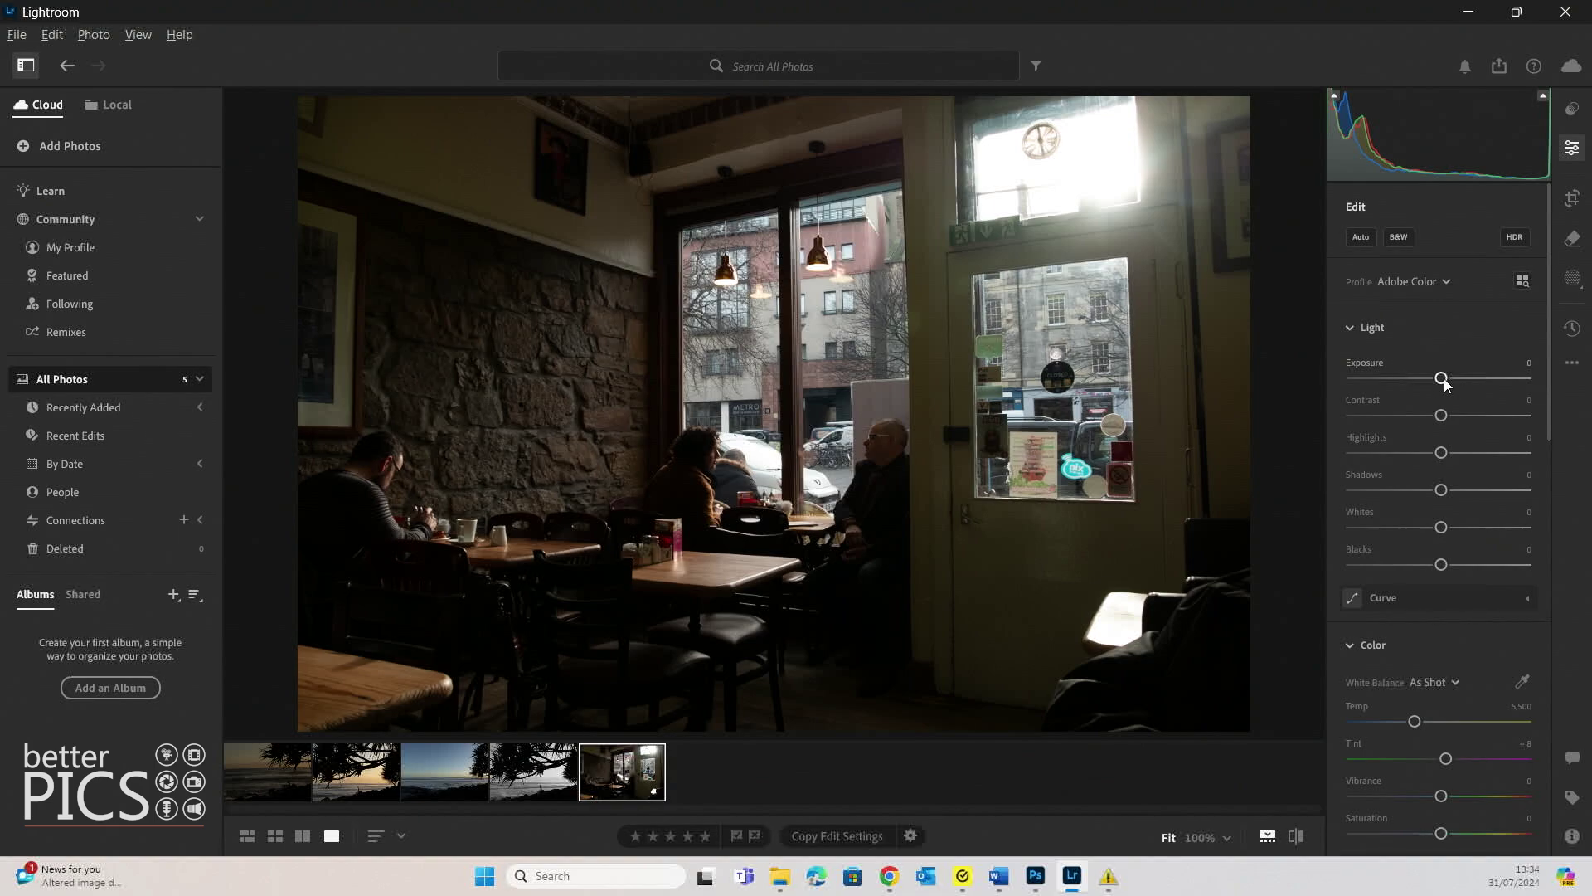
# - Raise Exposure to +0.42 and Contrast to +24, and warm Temp to 6,622 with Tint +4 and Vibrance +25
pyautogui.moveTo(1444, 379); pyautogui.dragTo(1453, 492)
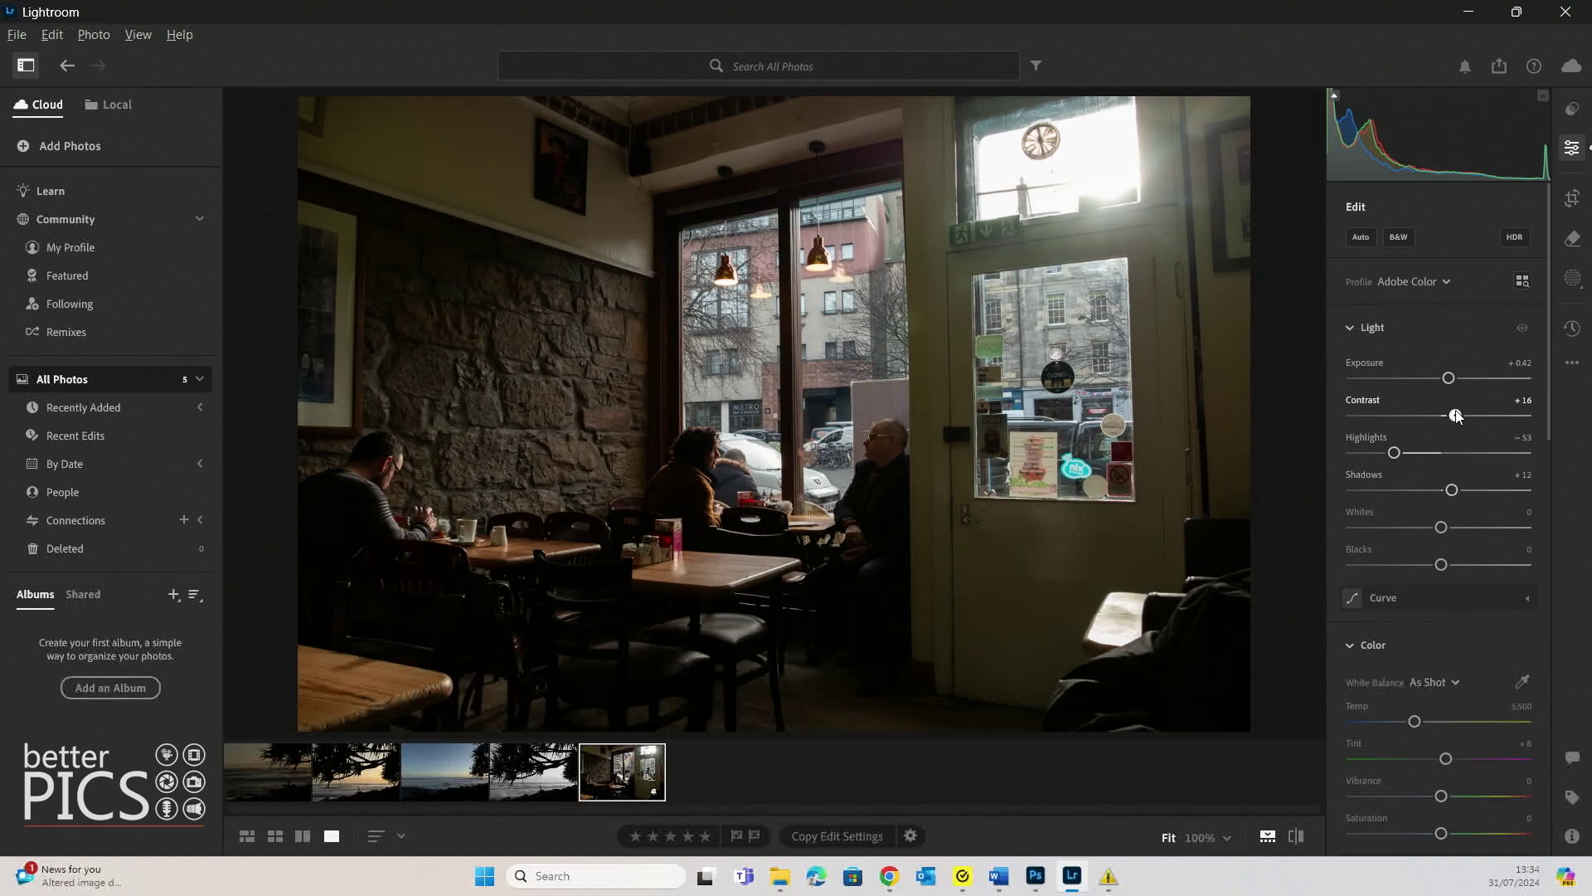
pyautogui.moveTo(1456, 415); pyautogui.dragTo(1462, 416)
pyautogui.moveTo(1415, 724); pyautogui.dragTo(1435, 724)
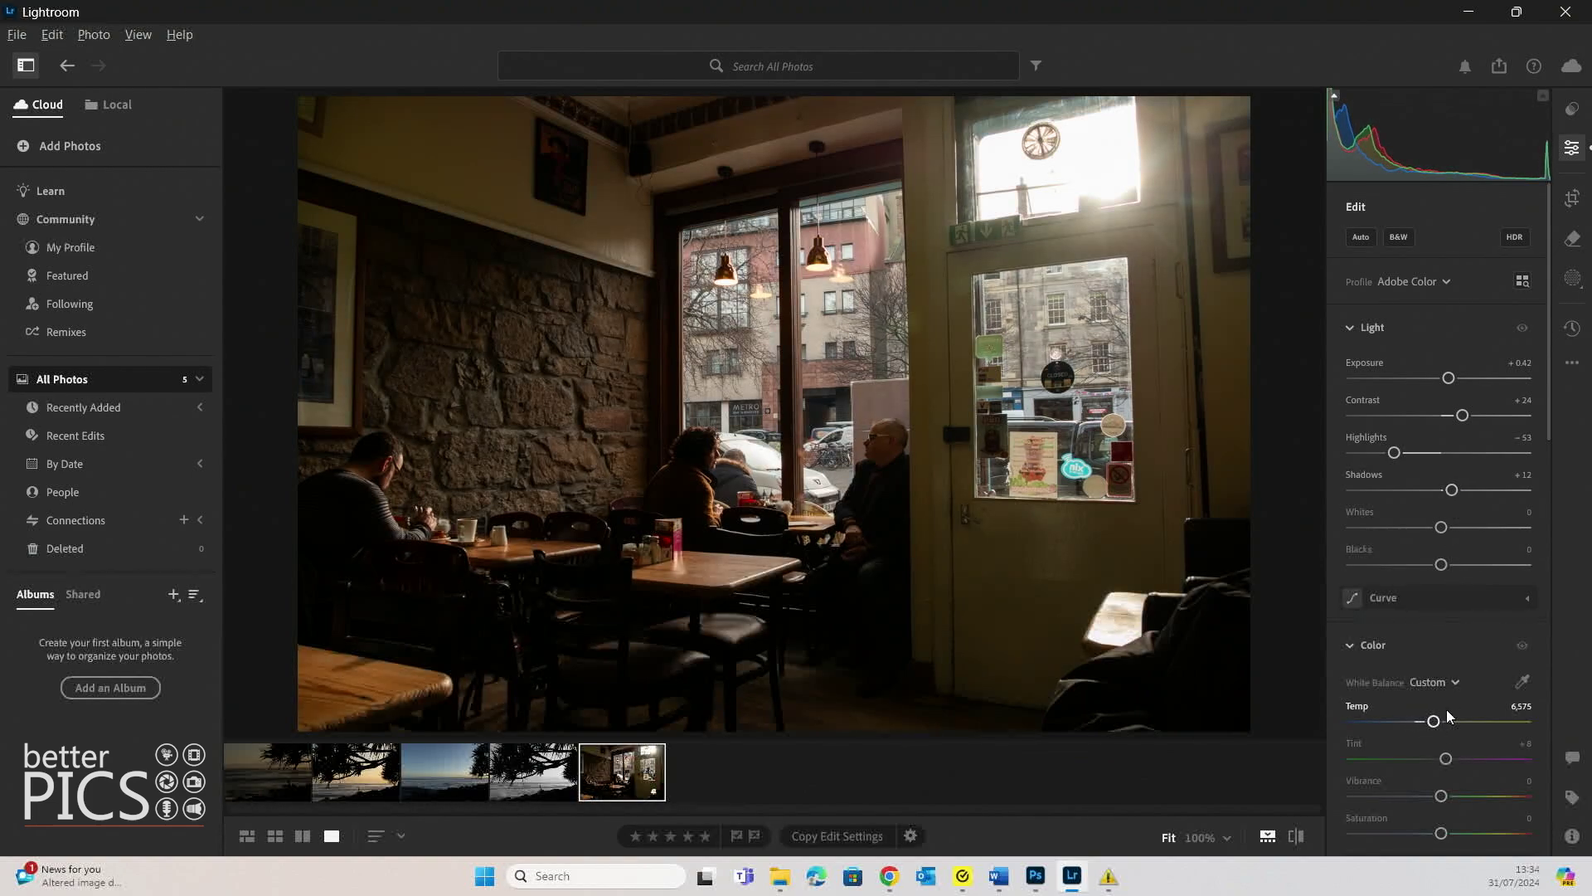
pyautogui.scroll(-6, 1446, 709)
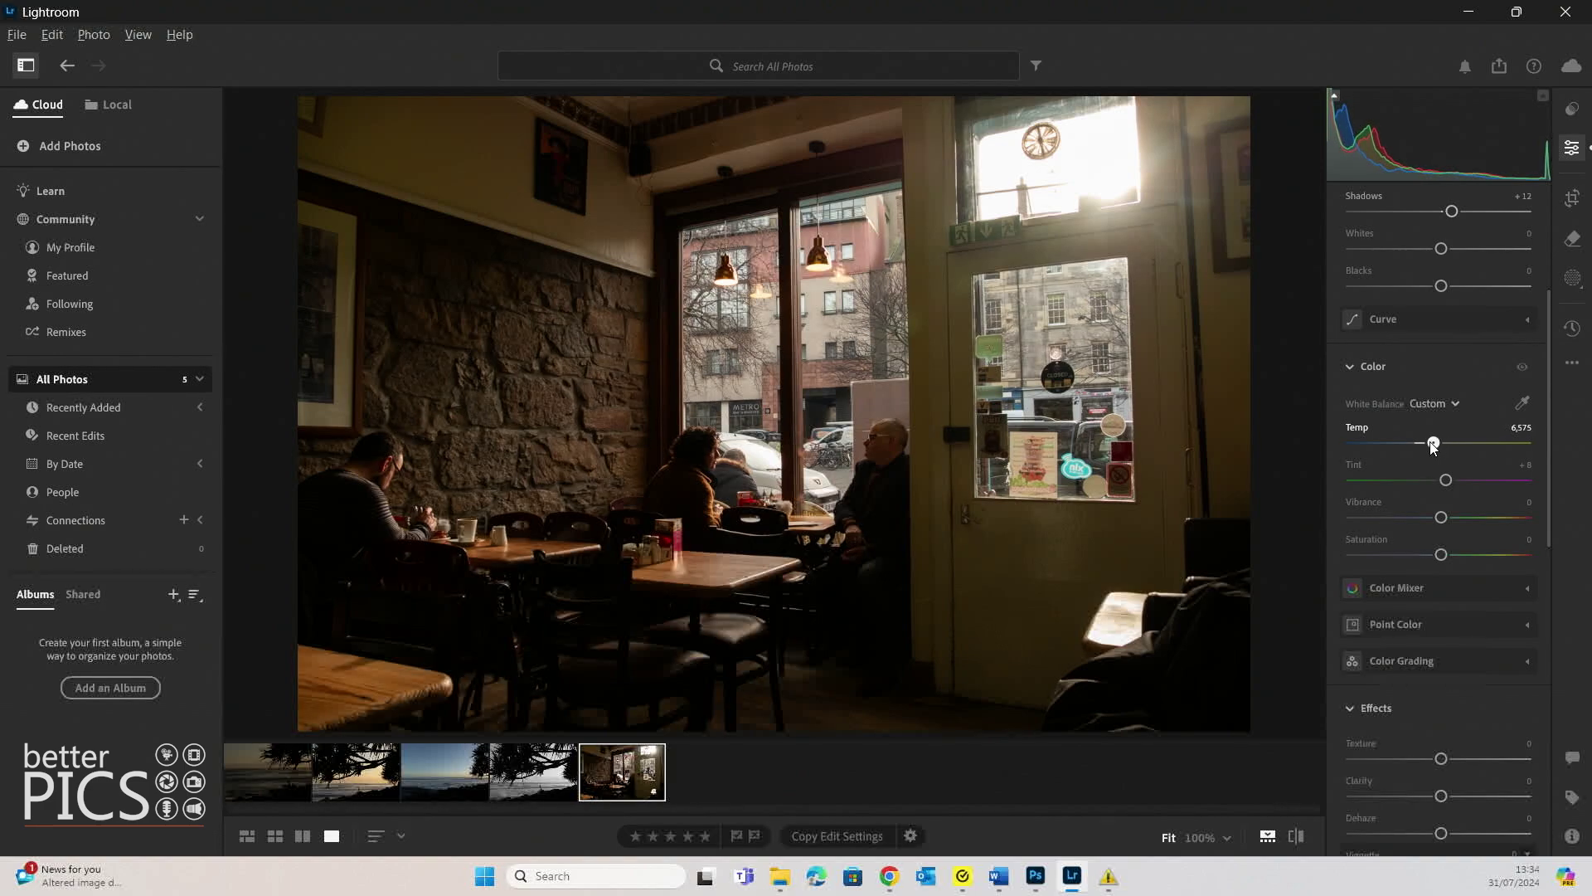
pyautogui.moveTo(1433, 447); pyautogui.dragTo(1443, 484)
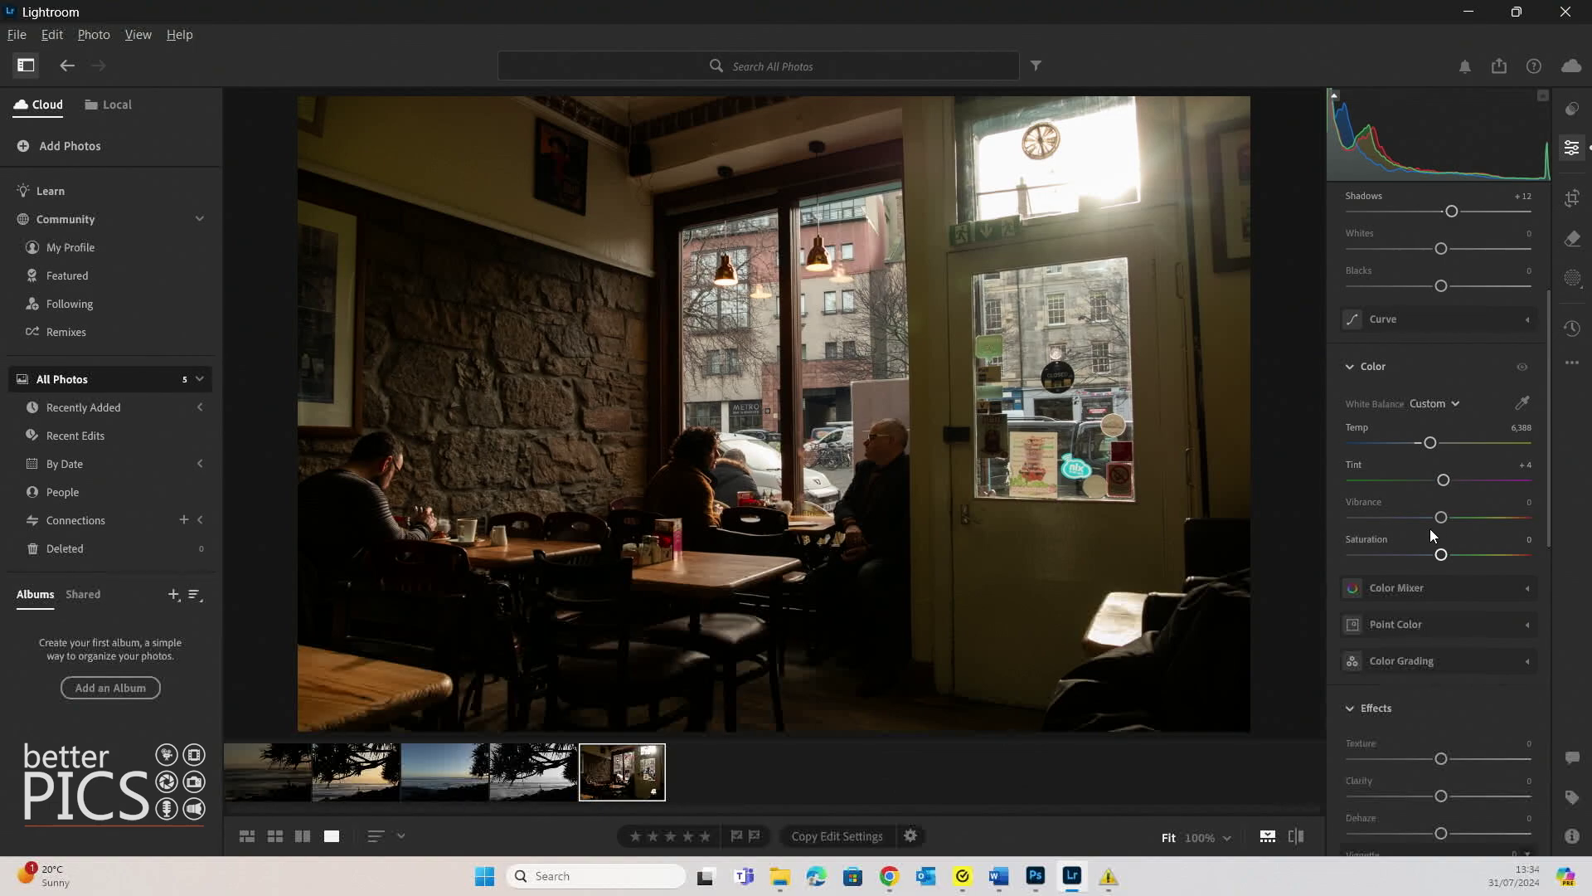
pyautogui.moveTo(1430, 442); pyautogui.dragTo(1434, 442)
pyautogui.moveTo(1440, 517); pyautogui.dragTo(1447, 559)
pyautogui.doubleClick(1442, 555)
pyautogui.moveTo(1442, 555); pyautogui.dragTo(1443, 557)
# - Increase Sharpening to 69 with Masking 78 so it affects only the edges
pyautogui.moveTo(1550, 475); pyautogui.dragTo(1552, 709)
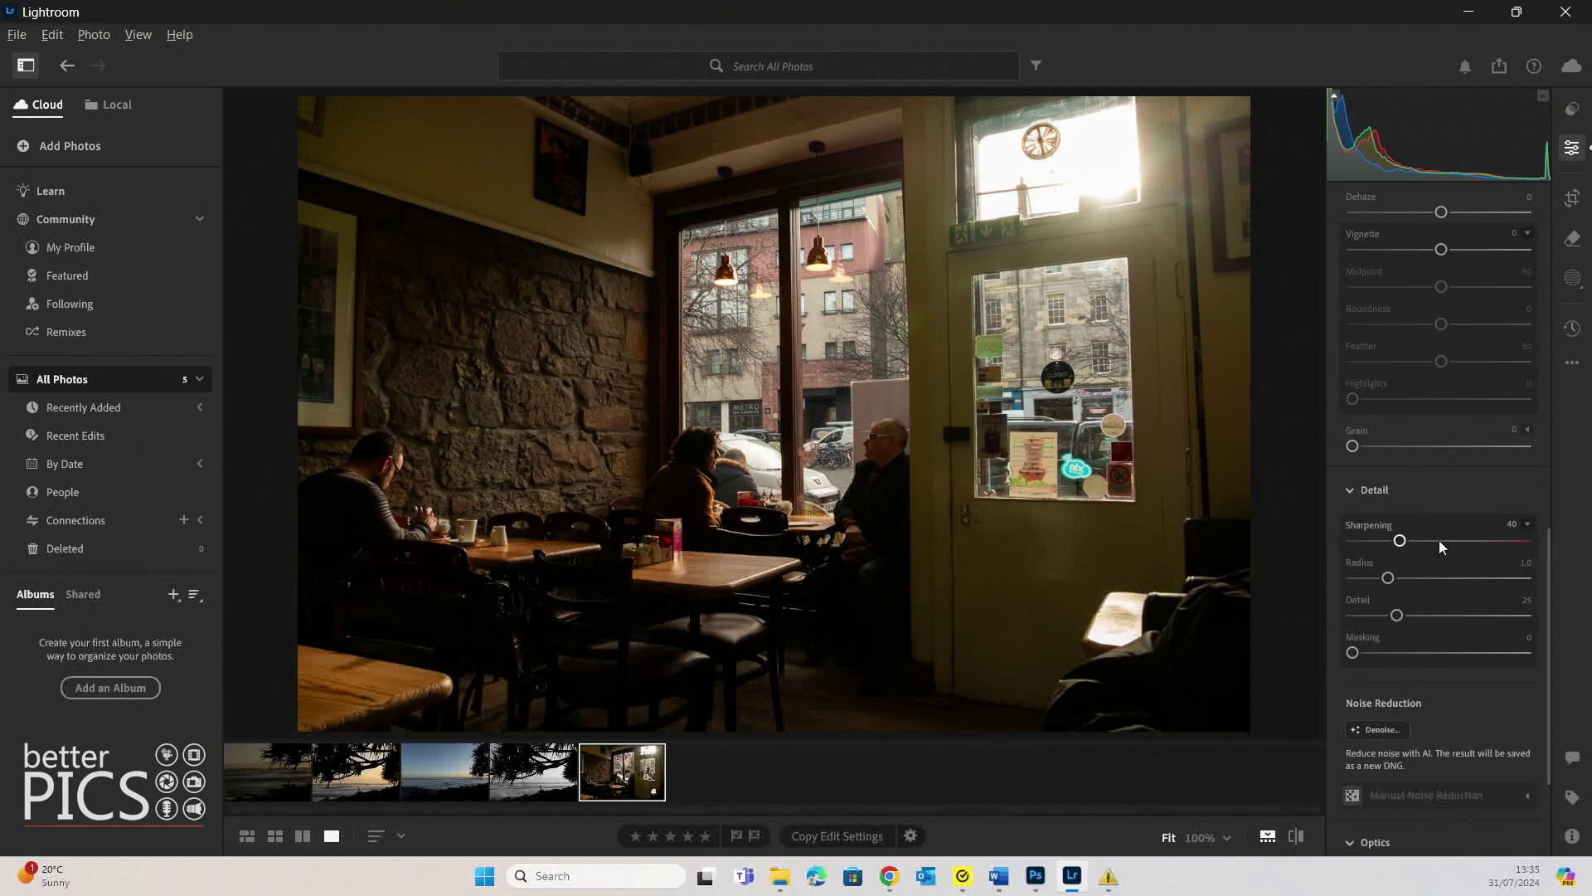
pyautogui.moveTo(1400, 540); pyautogui.dragTo(1434, 540)
pyautogui.press('alt')
pyautogui.moveTo(1469, 653)
pyautogui.mouseDown()
pyautogui.moveTo(1511, 655)
pyautogui.moveTo(1491, 651)
pyautogui.mouseUp()
pyautogui.scroll(-3, 1549, 585)
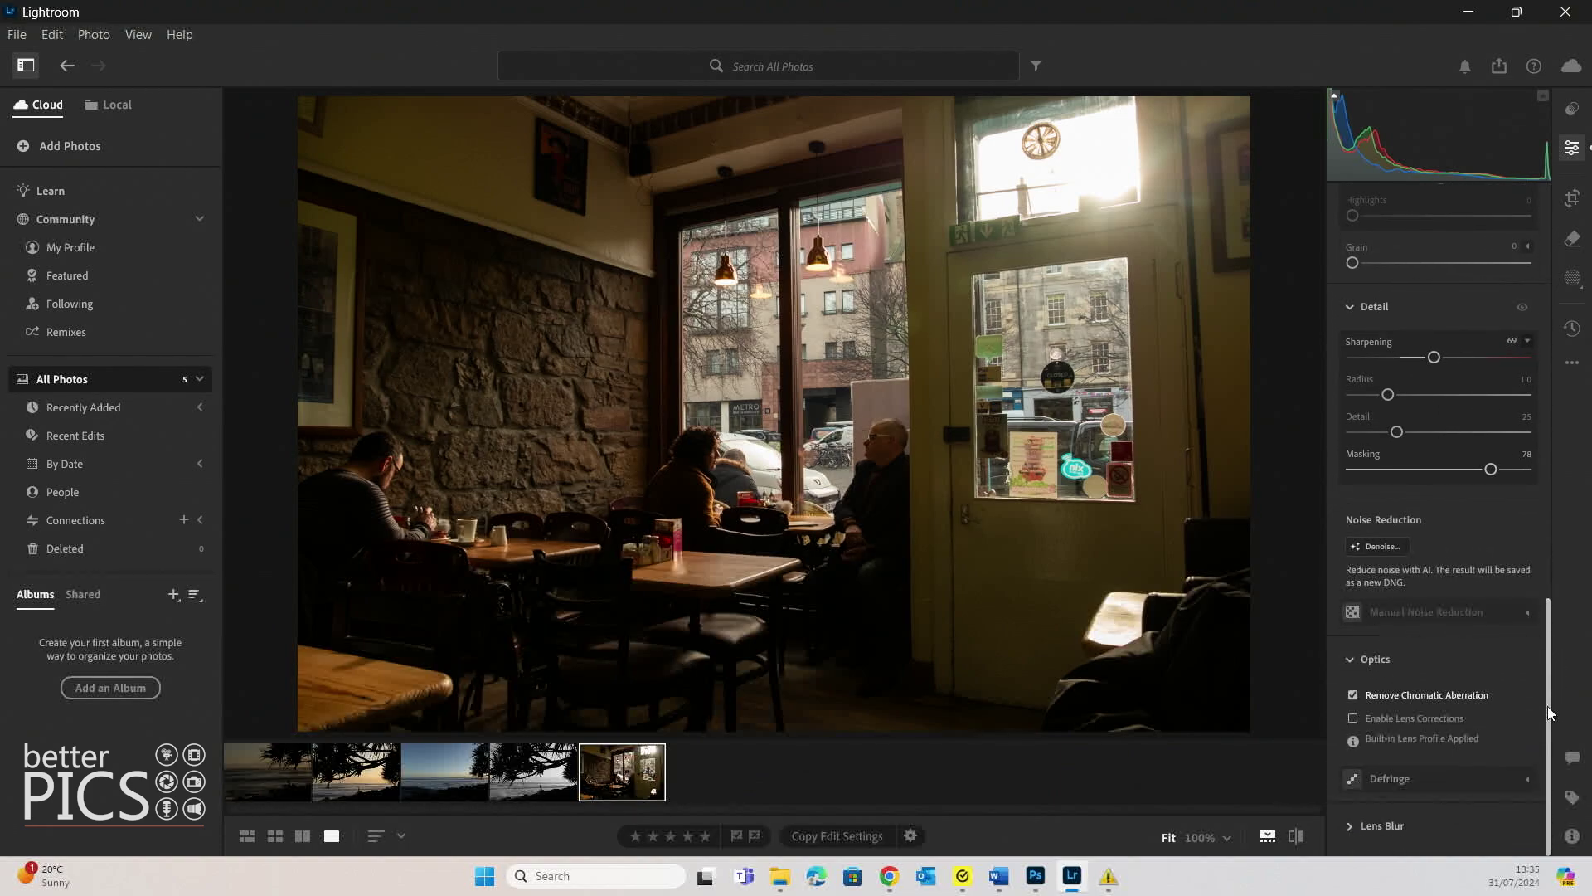
pyautogui.moveTo(1547, 705); pyautogui.dragTo(1550, 199)
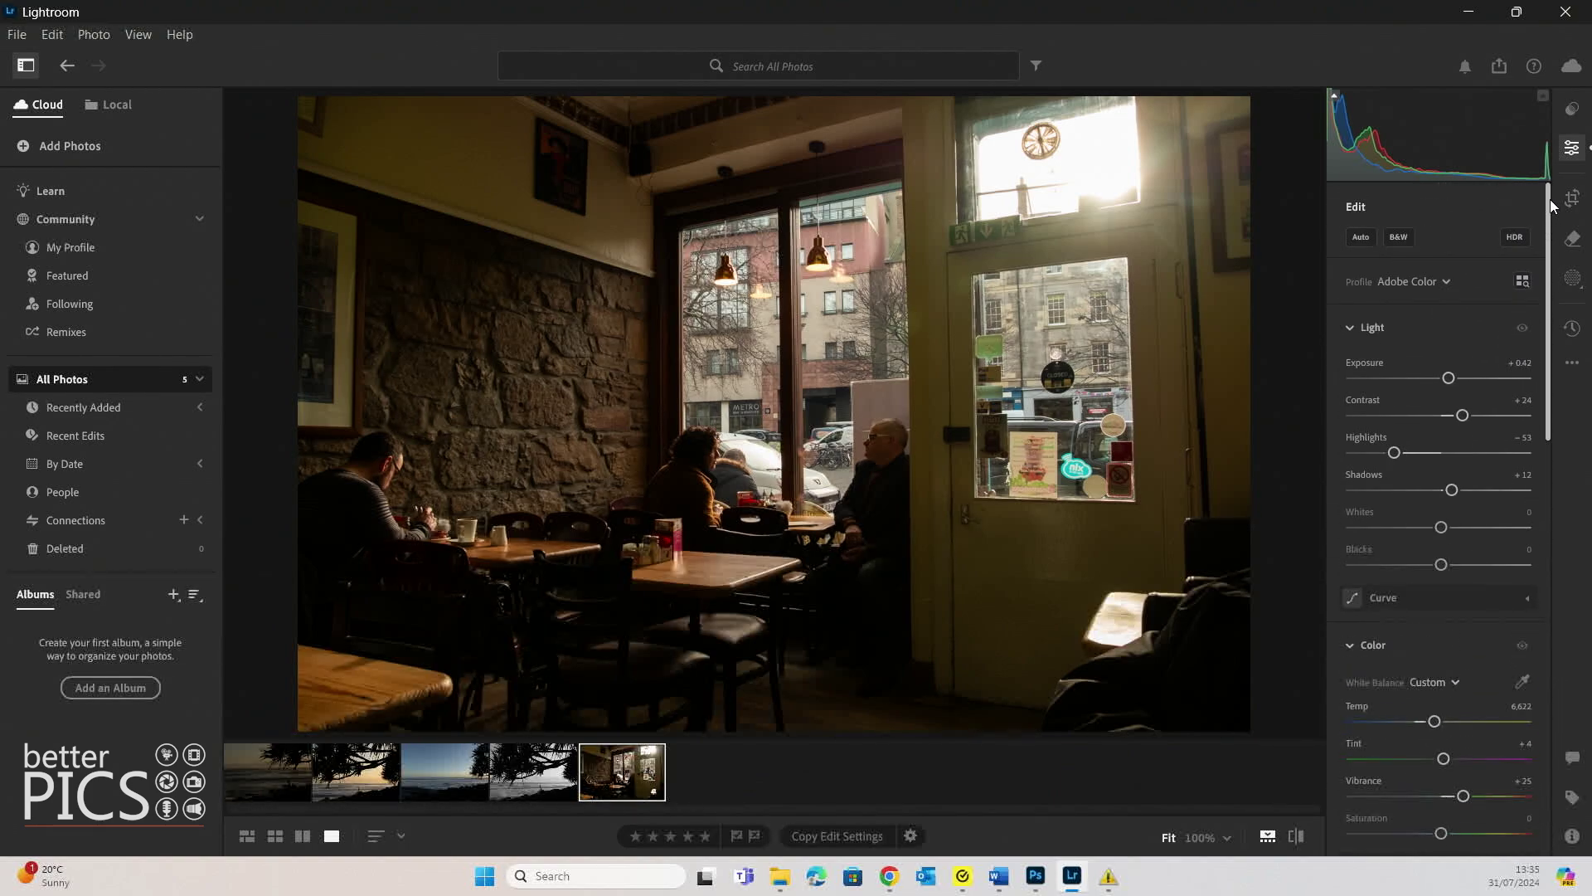
pyautogui.click(899, 471)
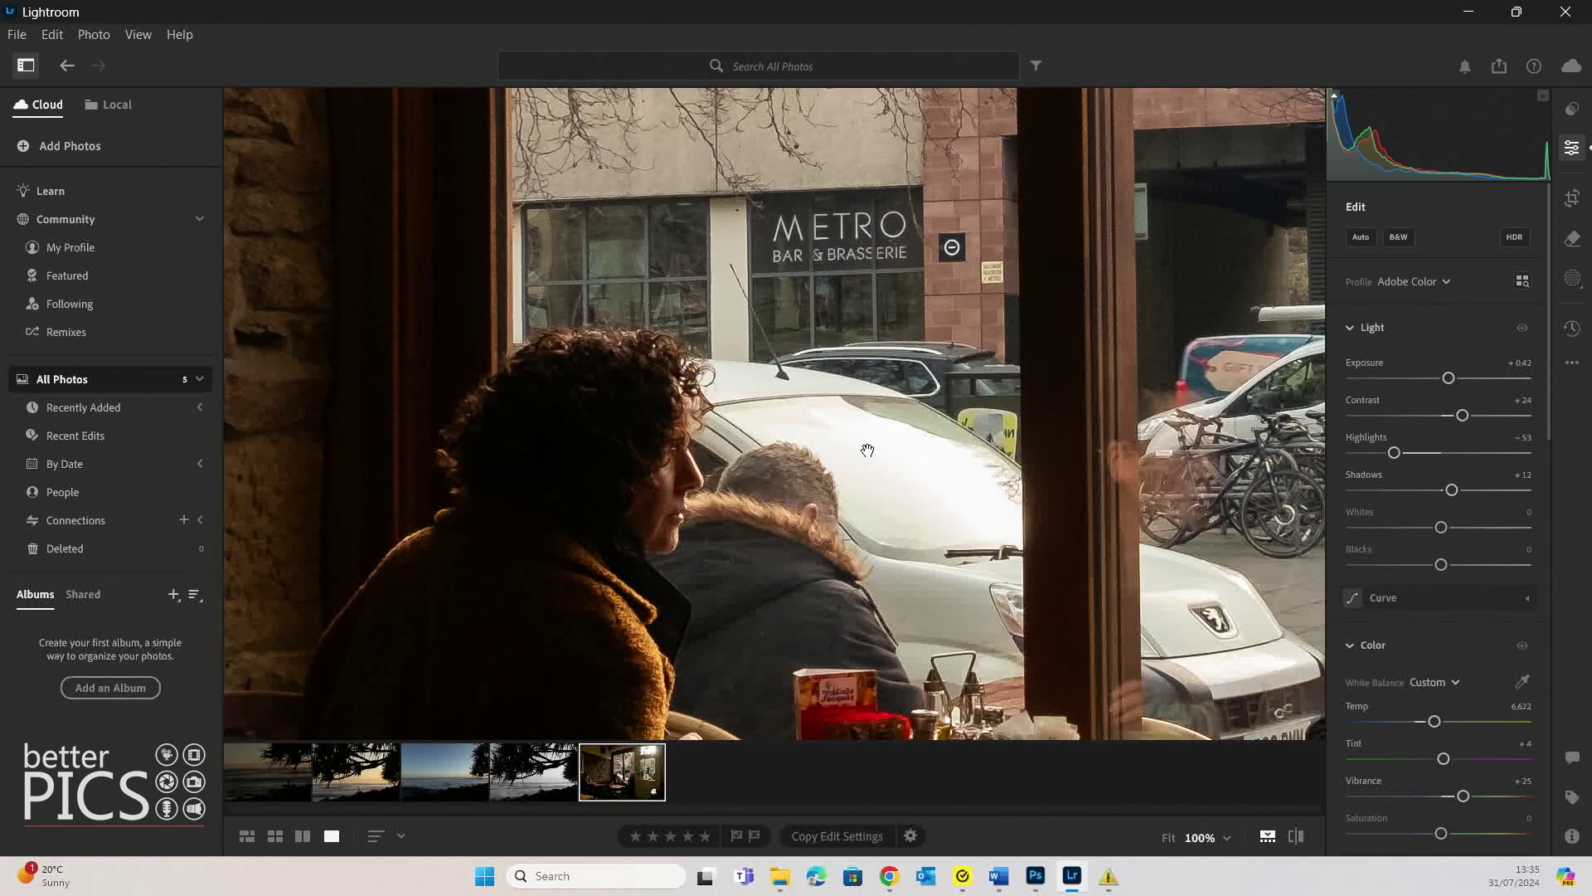
pyautogui.moveTo(940, 224); pyautogui.dragTo(920, 643)
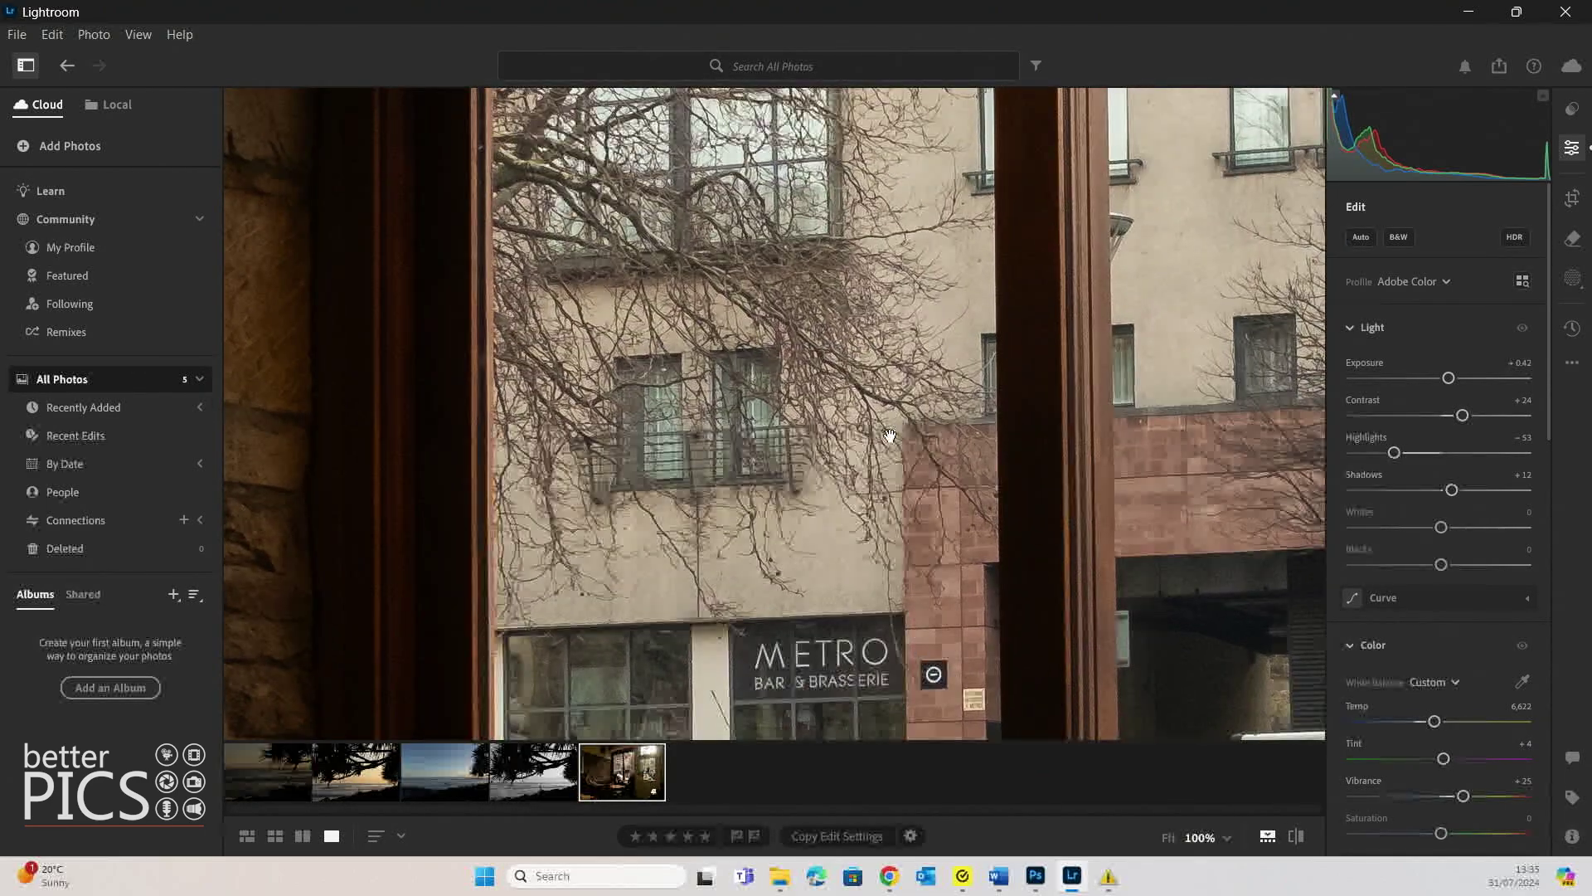
pyautogui.click(905, 383)
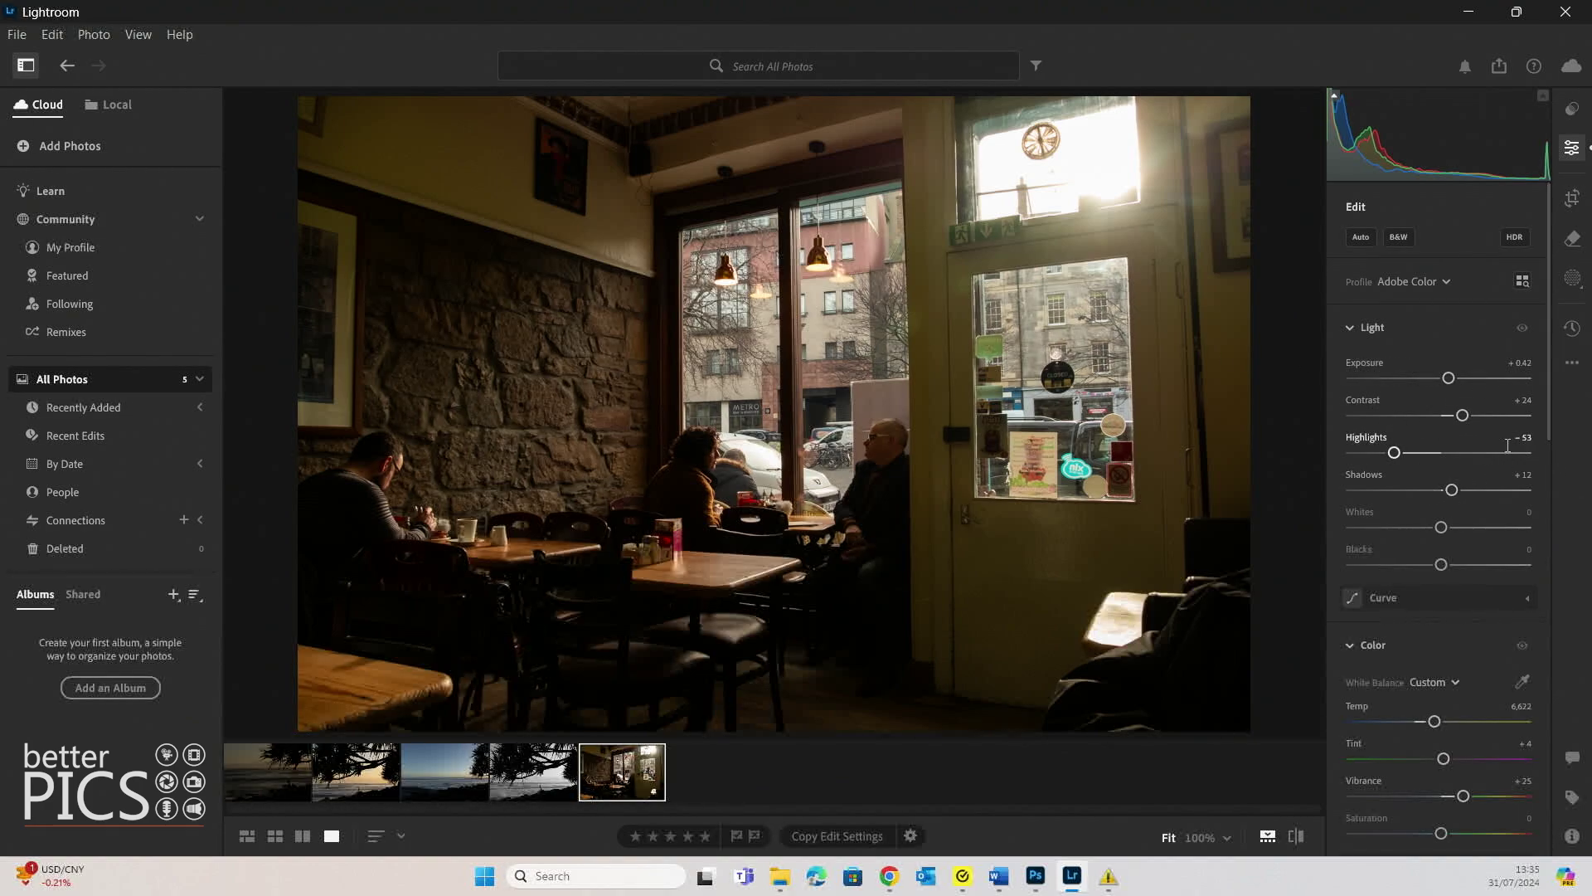
# - Create a new version of the edited photo named 'Colour Edit V1'
pyautogui.click(1572, 330)
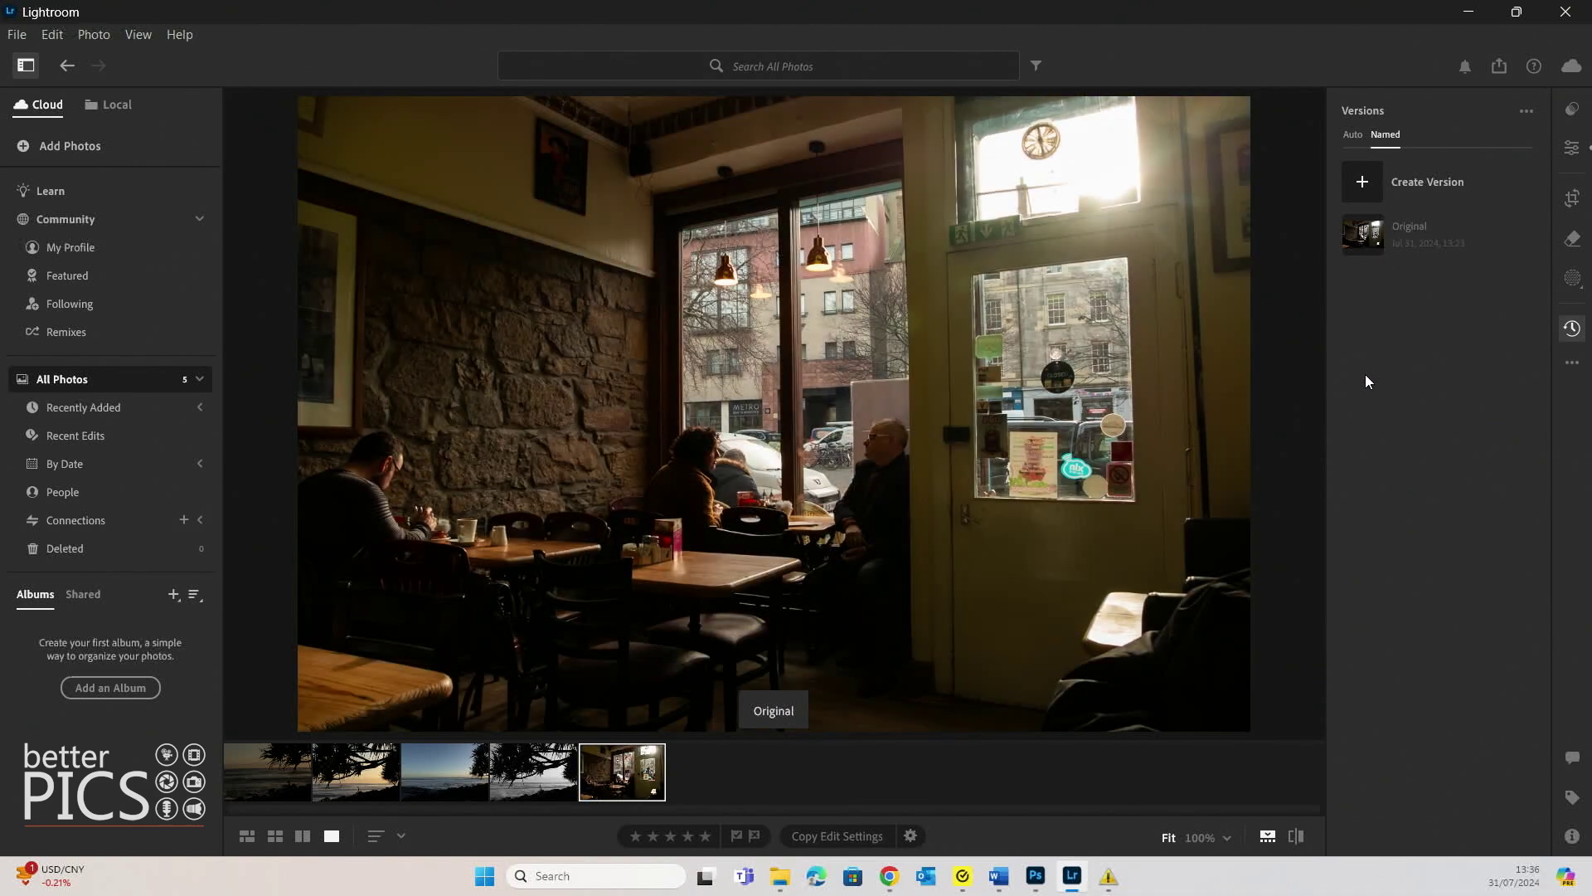
pyautogui.click(1400, 184)
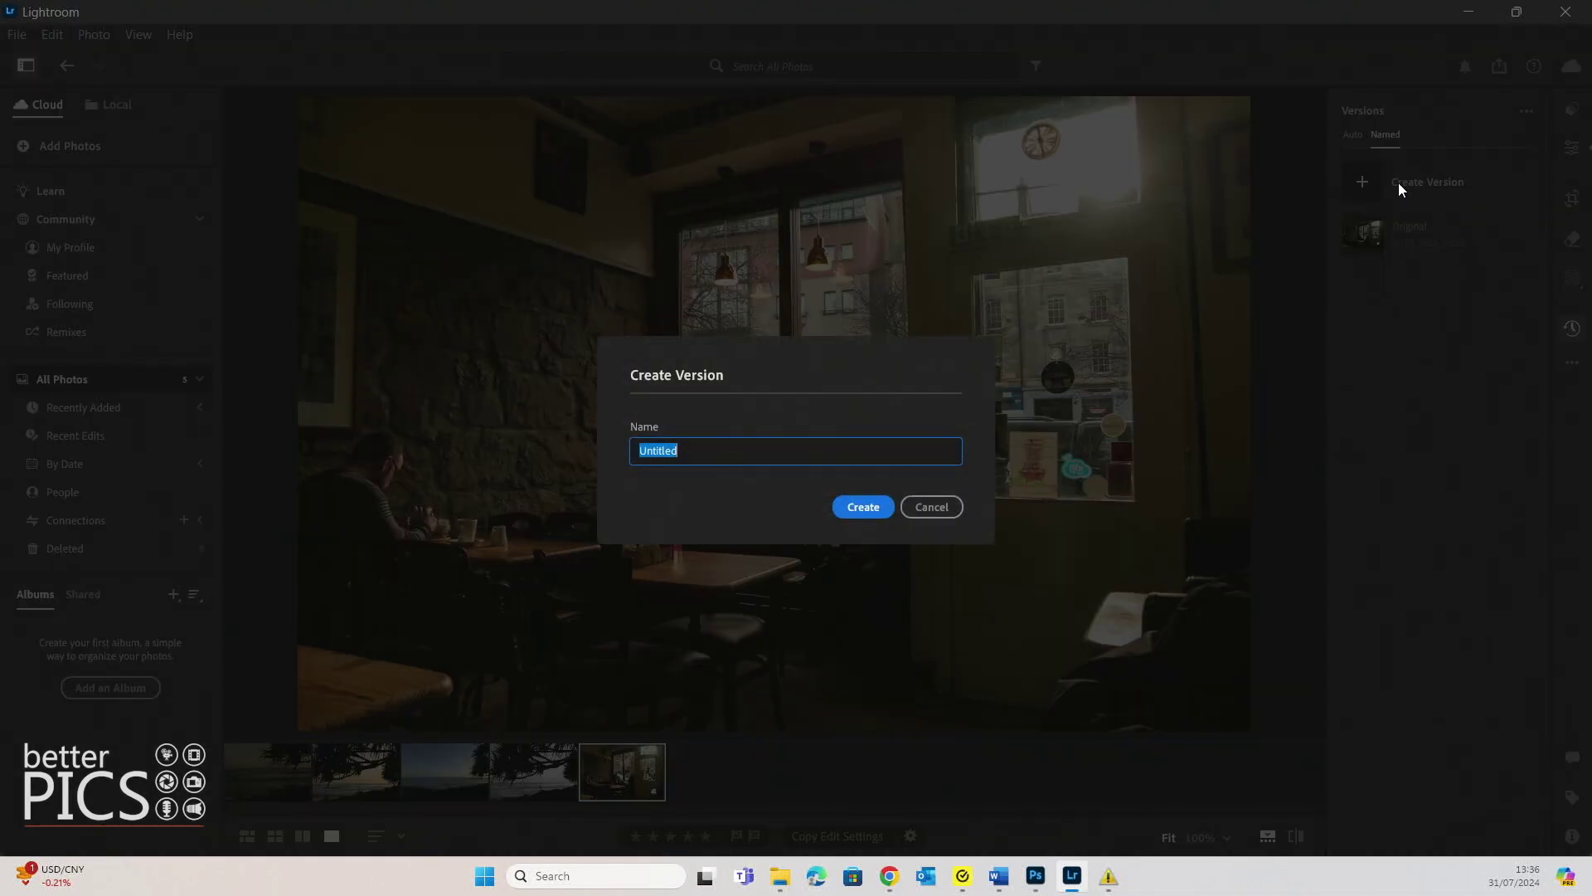
pyautogui.write('Colour Edi')
pyautogui.write('V1')
pyautogui.click(883, 509)
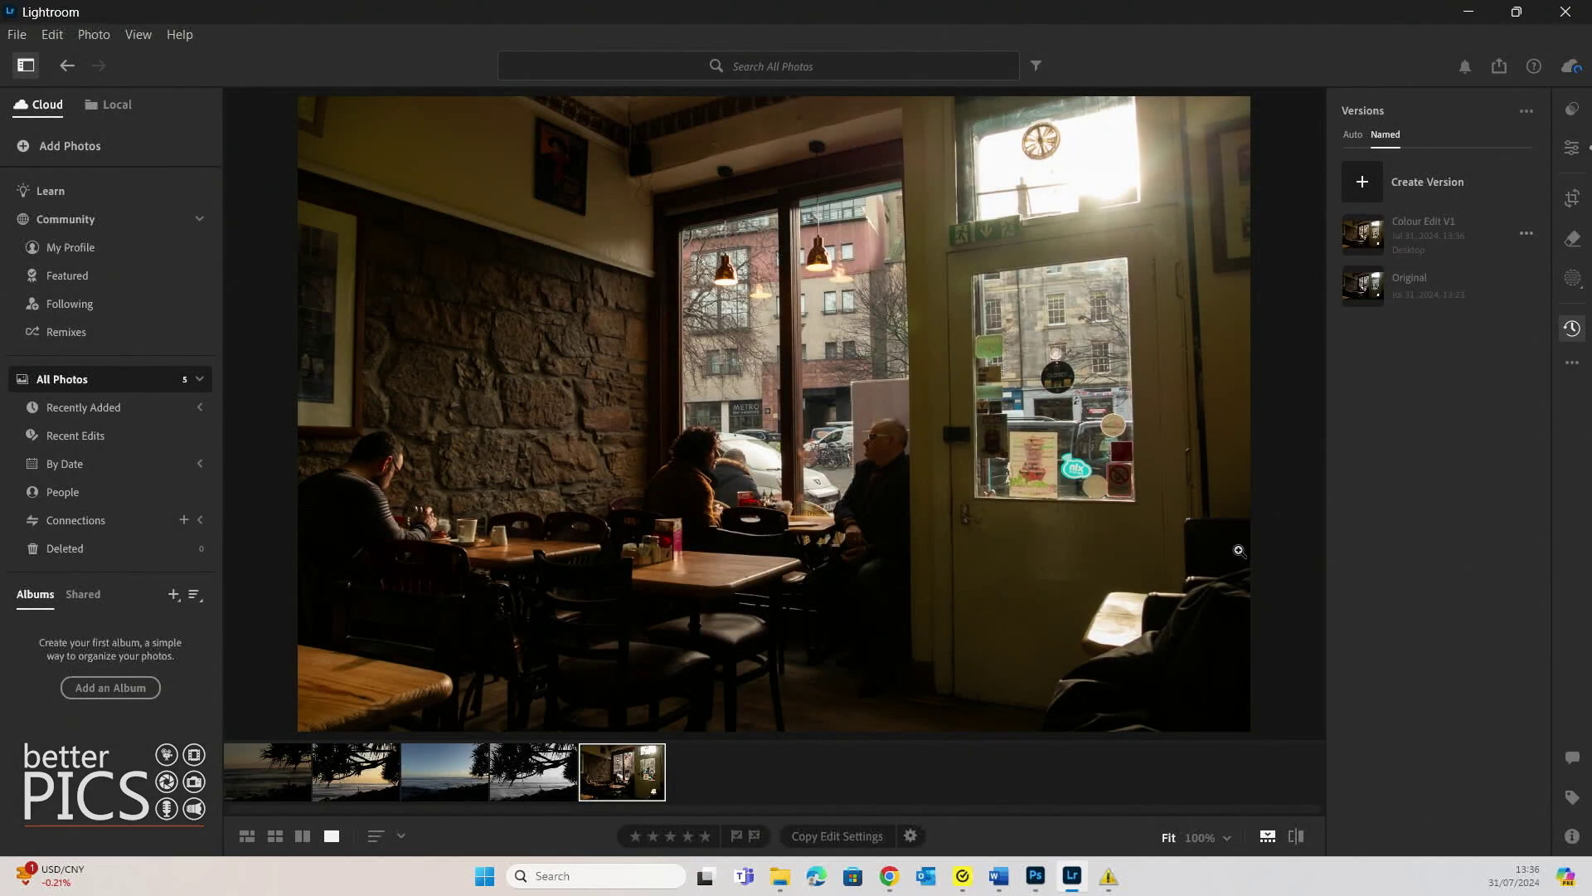
pyautogui.moveTo(1410, 322)
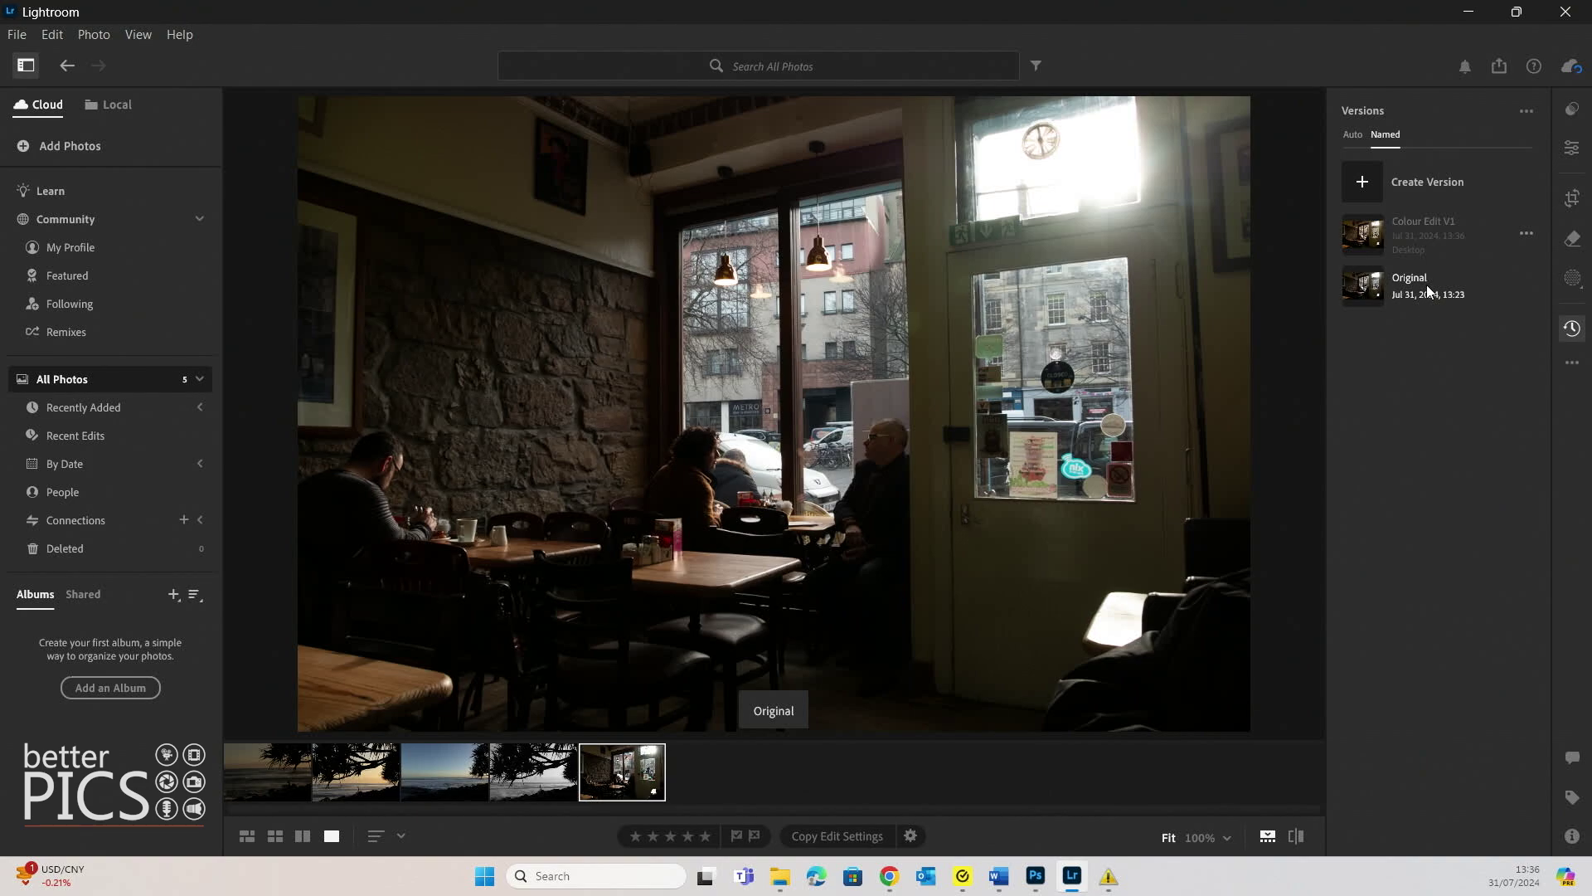
# - Set Saturation -36, Vibrance -6, Contrast +43, Shadows +43 and Exposure +0.23
pyautogui.click(1573, 148)
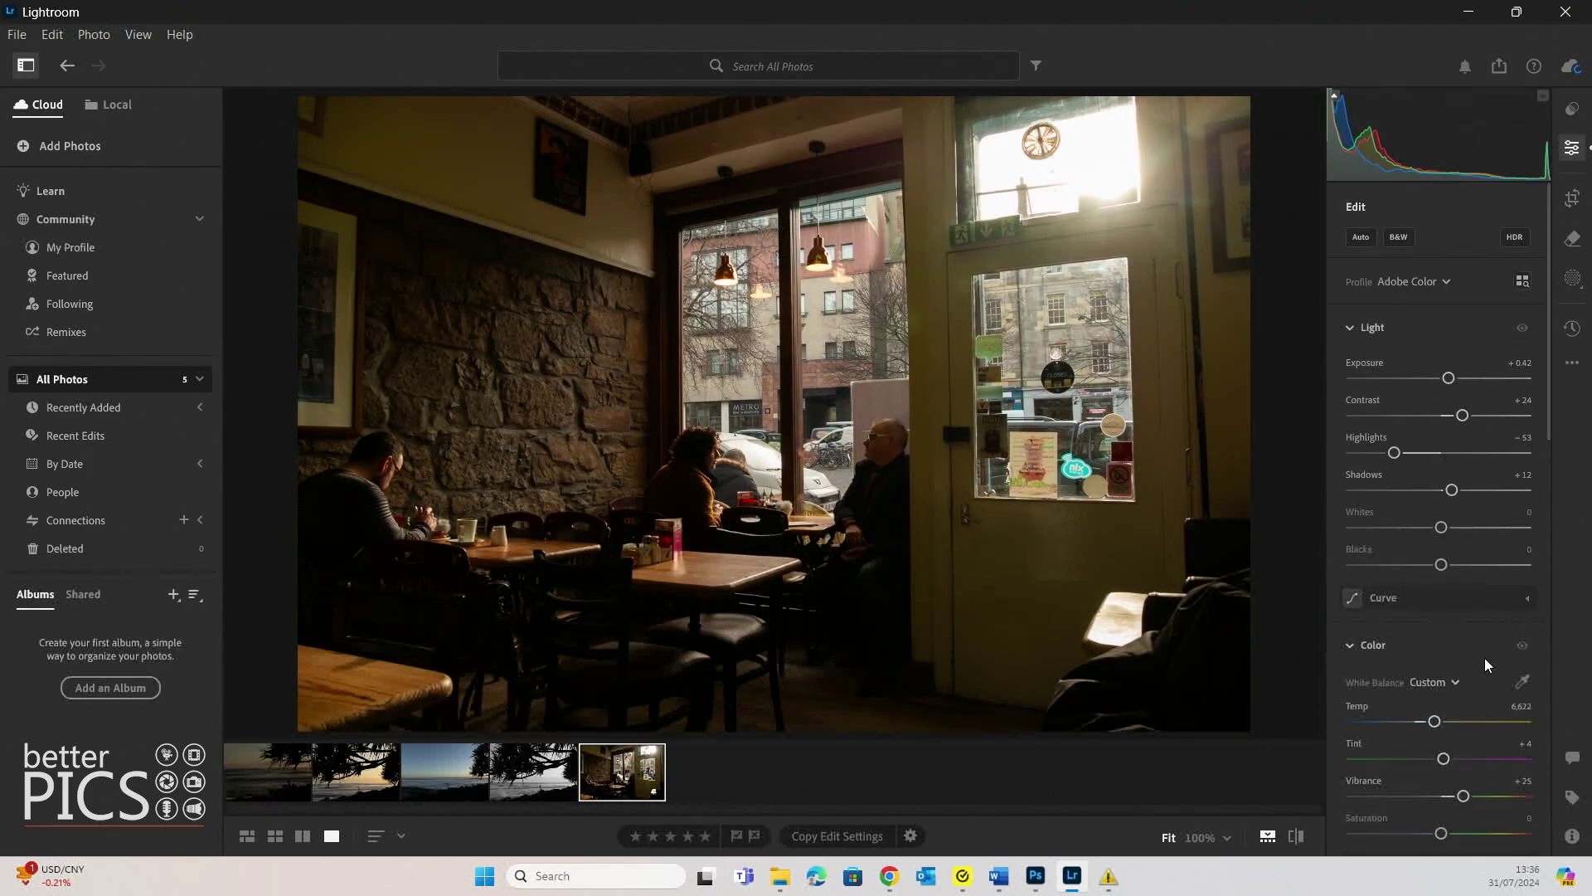
pyautogui.scroll(-5, 1484, 658)
pyautogui.moveTo(1401, 635); pyautogui.dragTo(1439, 603)
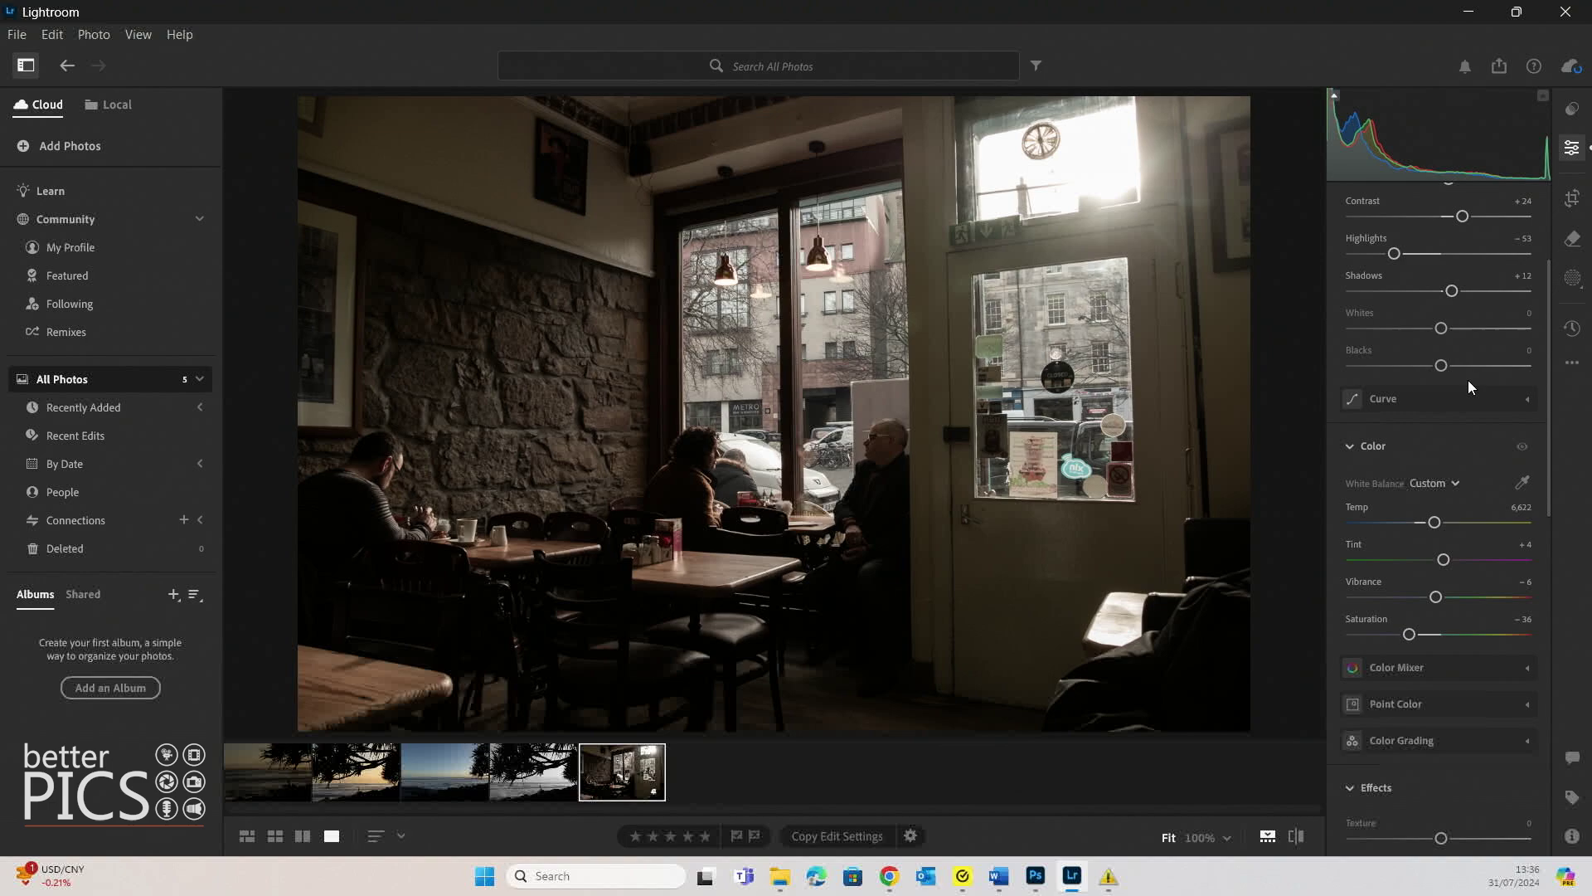
pyautogui.scroll(3, 1468, 380)
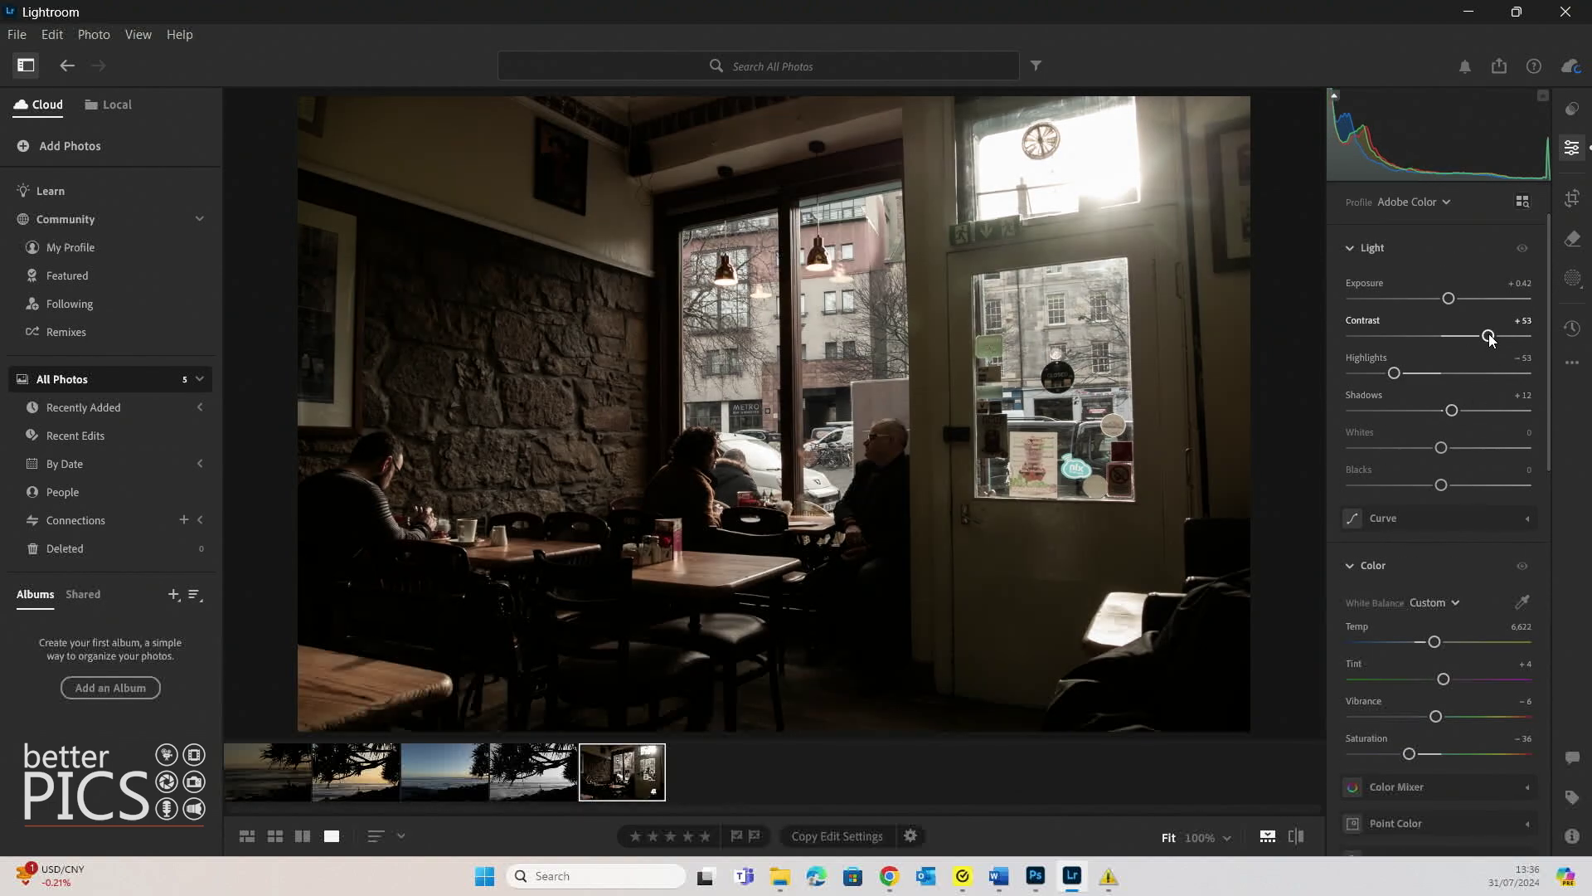
pyautogui.moveTo(1488, 335); pyautogui.dragTo(1476, 336)
pyautogui.moveTo(1452, 410); pyautogui.dragTo(1479, 410)
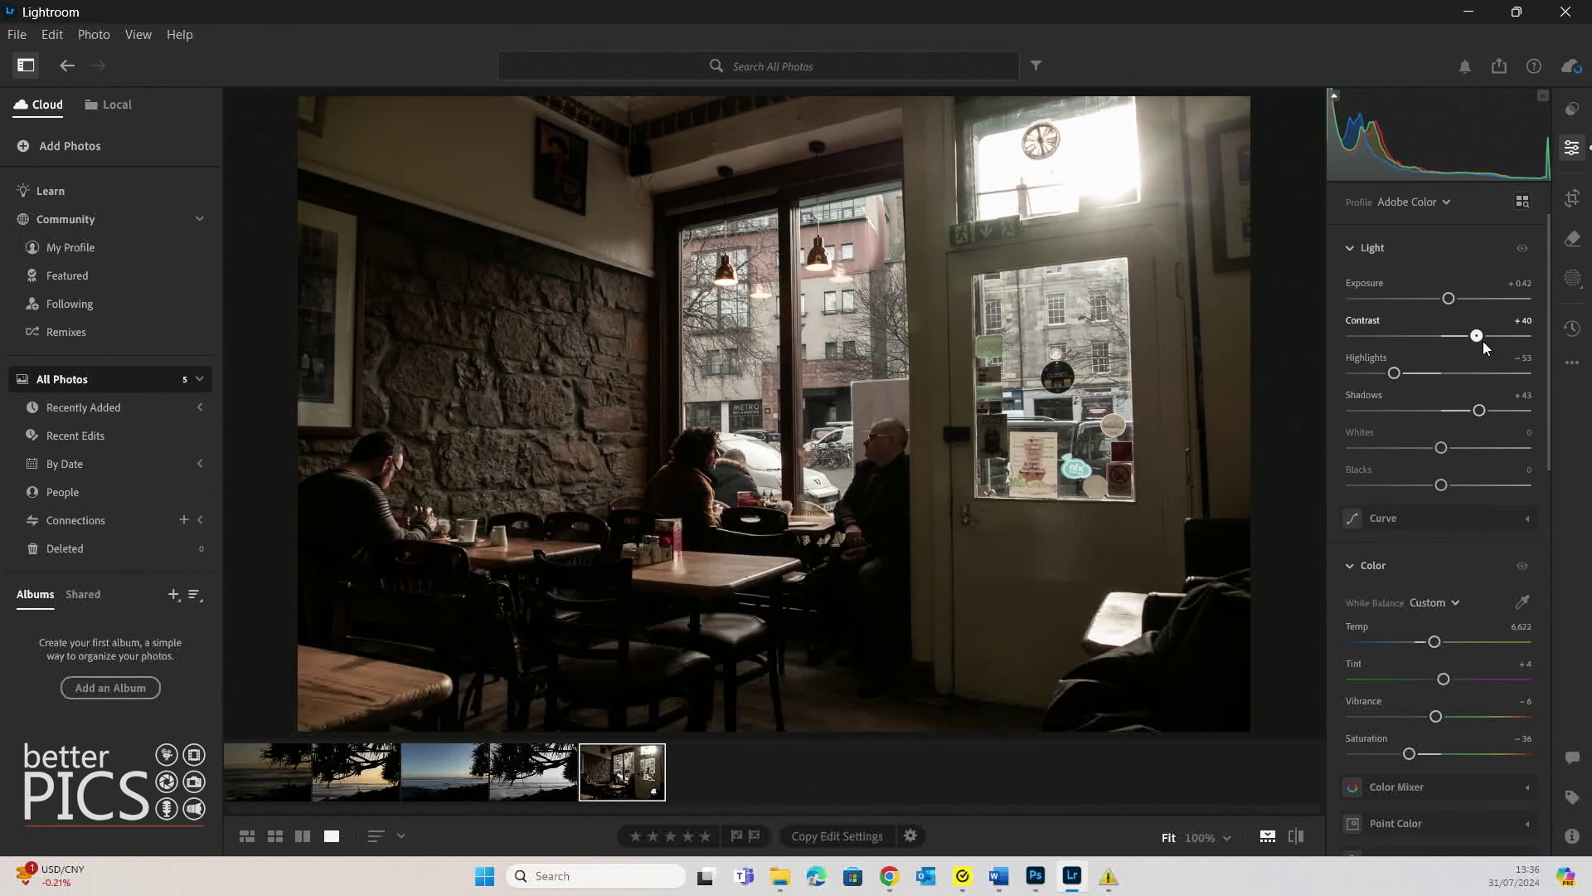
pyautogui.moveTo(1483, 340); pyautogui.dragTo(1449, 301)
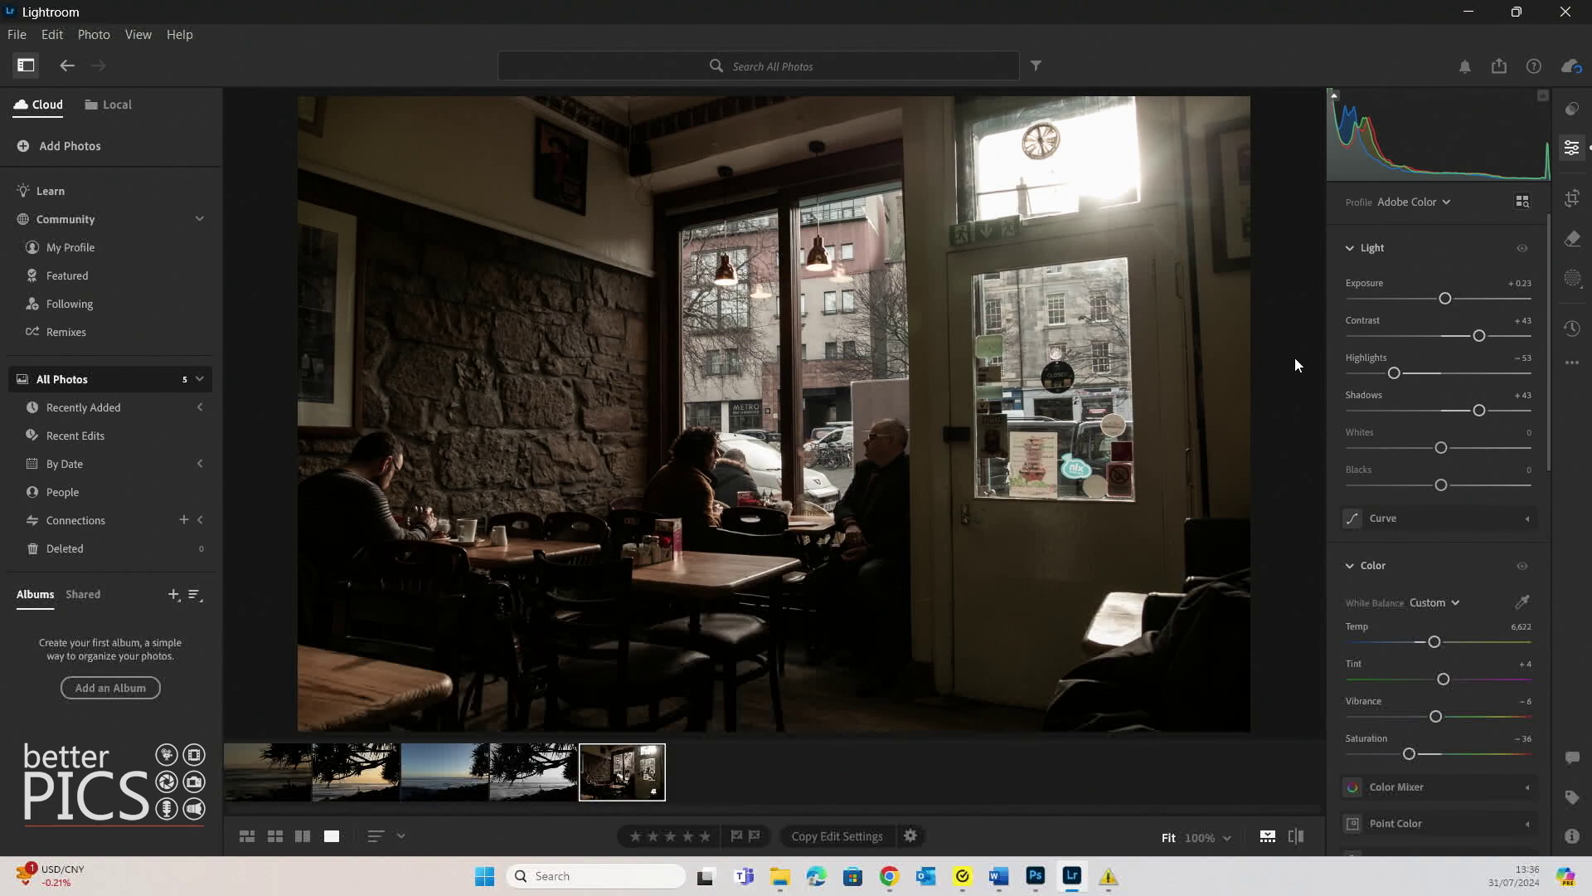
pyautogui.click(1572, 329)
# - Save a version named 'Colour Drop V1' and apply it to the photo
pyautogui.click(1416, 178)
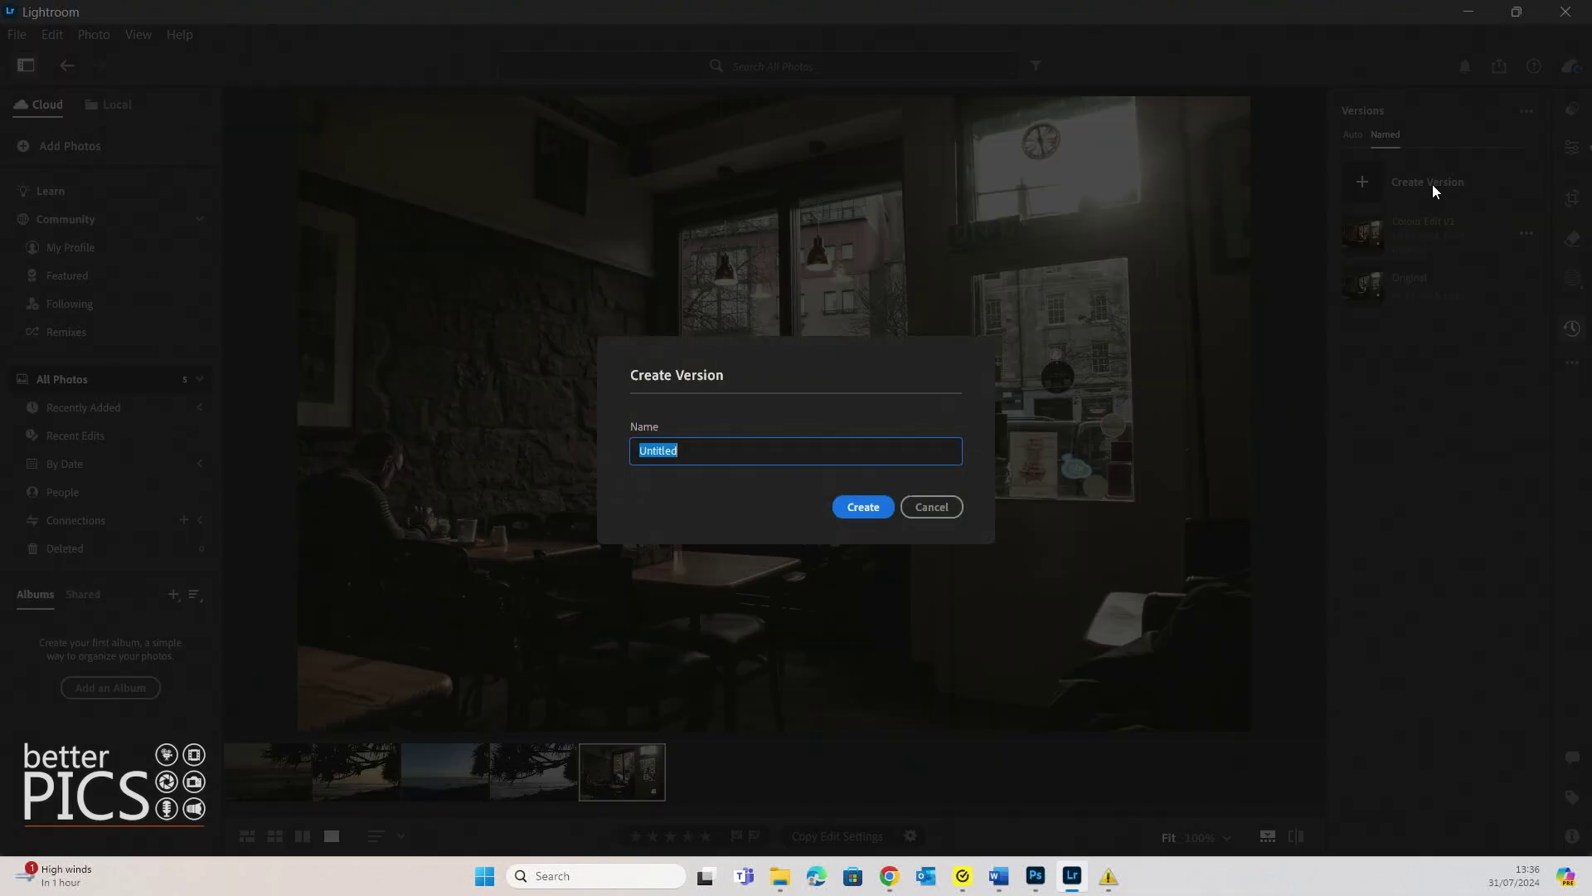
pyautogui.write('Colour Drop V1')
pyautogui.click(864, 507)
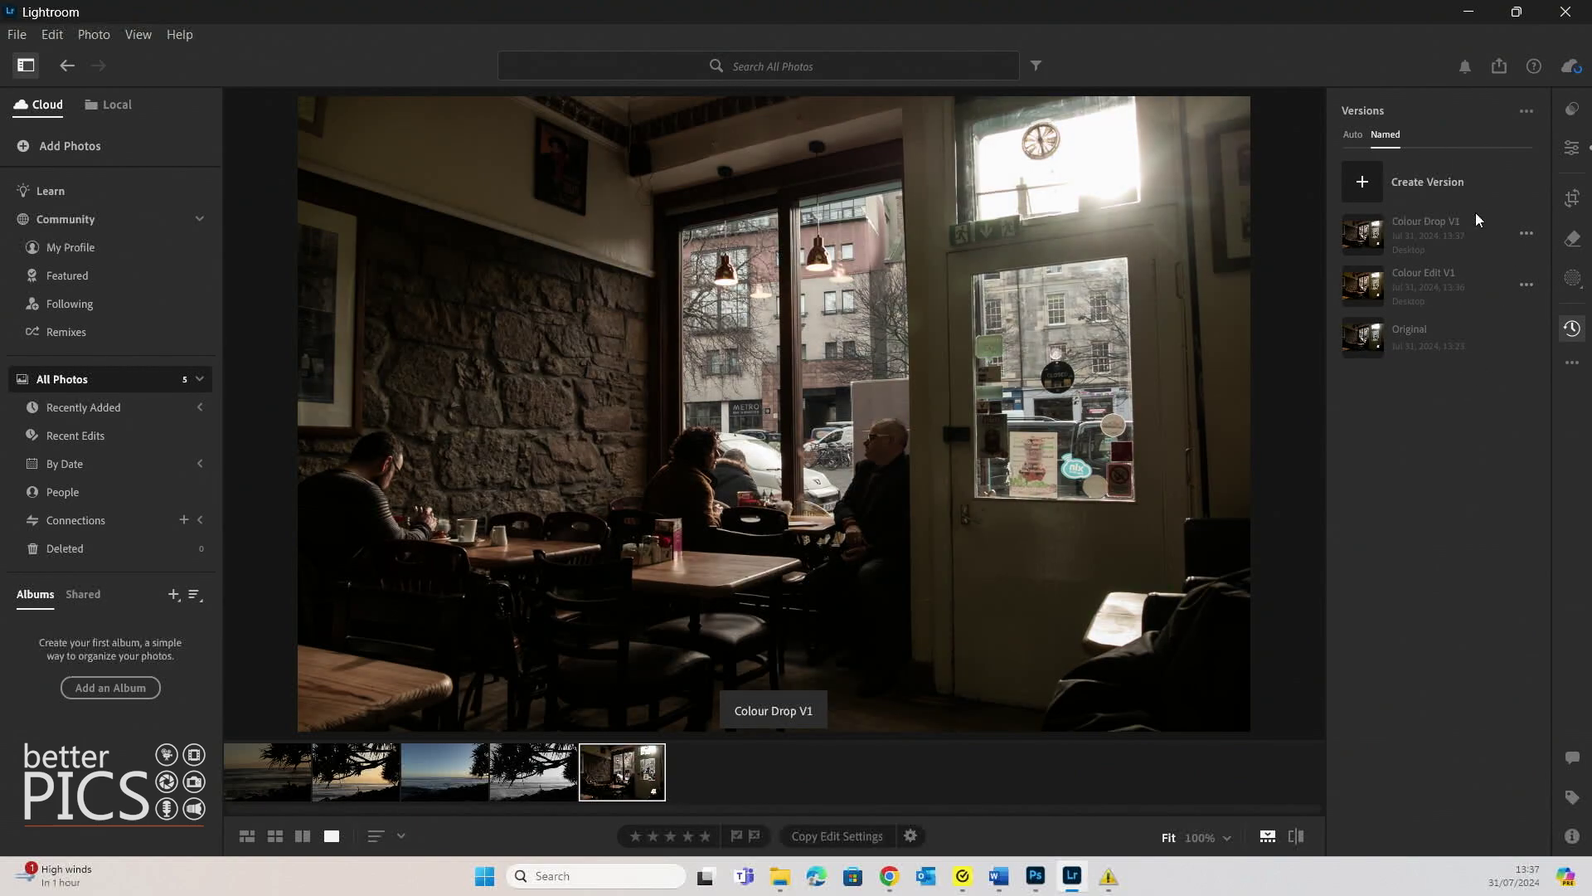
pyautogui.moveTo(1458, 278)
pyautogui.moveTo(1447, 238)
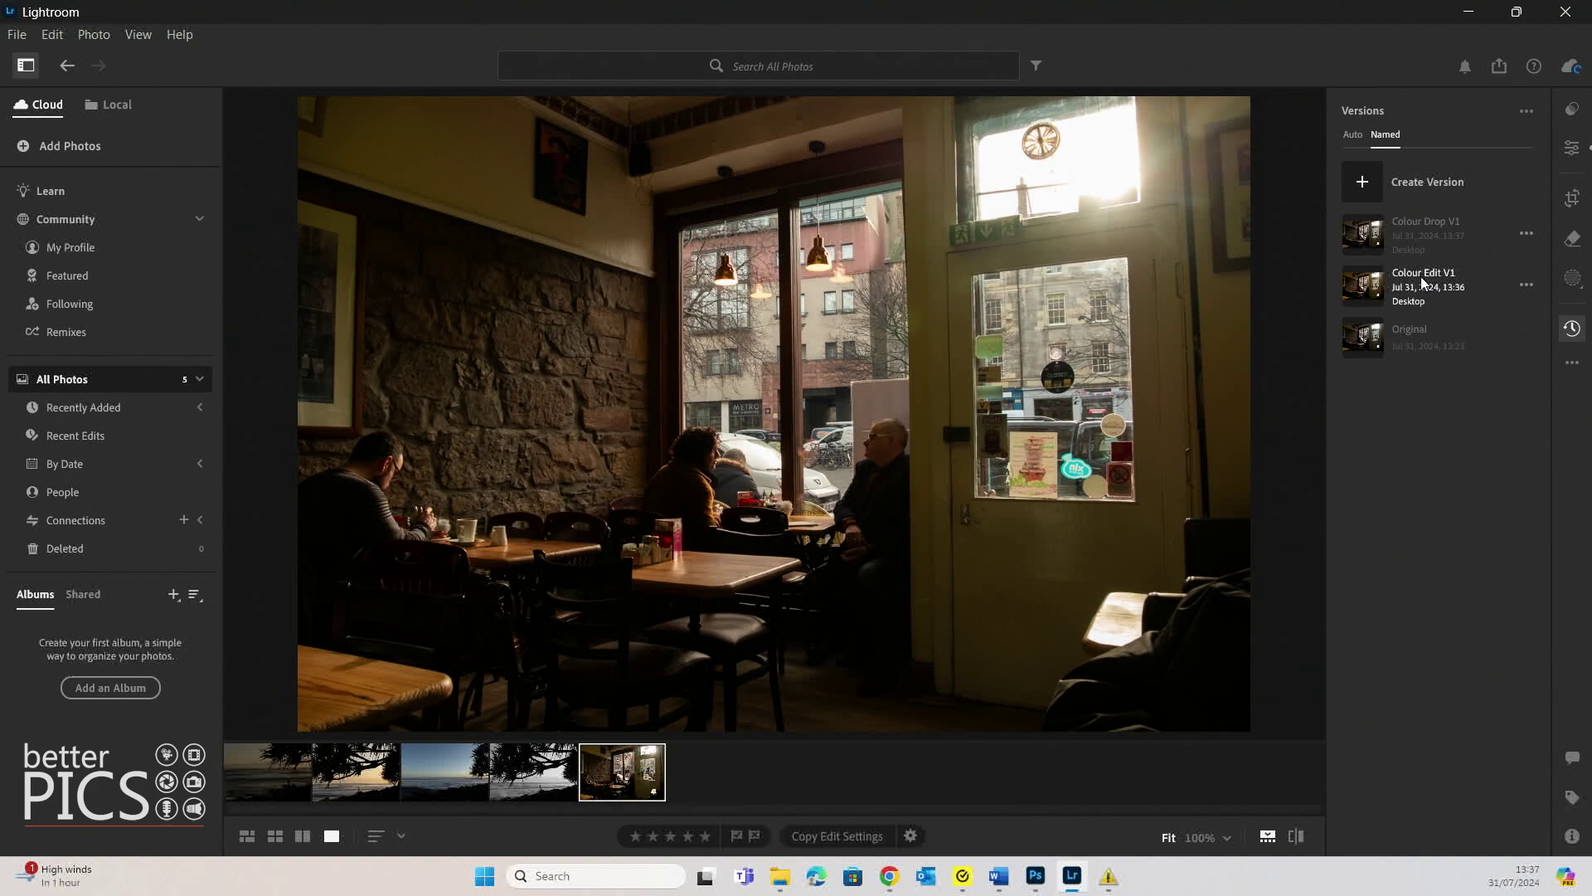
pyautogui.click(1414, 225)
# - Convert to B&W and set Exposure +0.04, Contrast +28, Highlights -58 and Shadows +49
pyautogui.click(1570, 148)
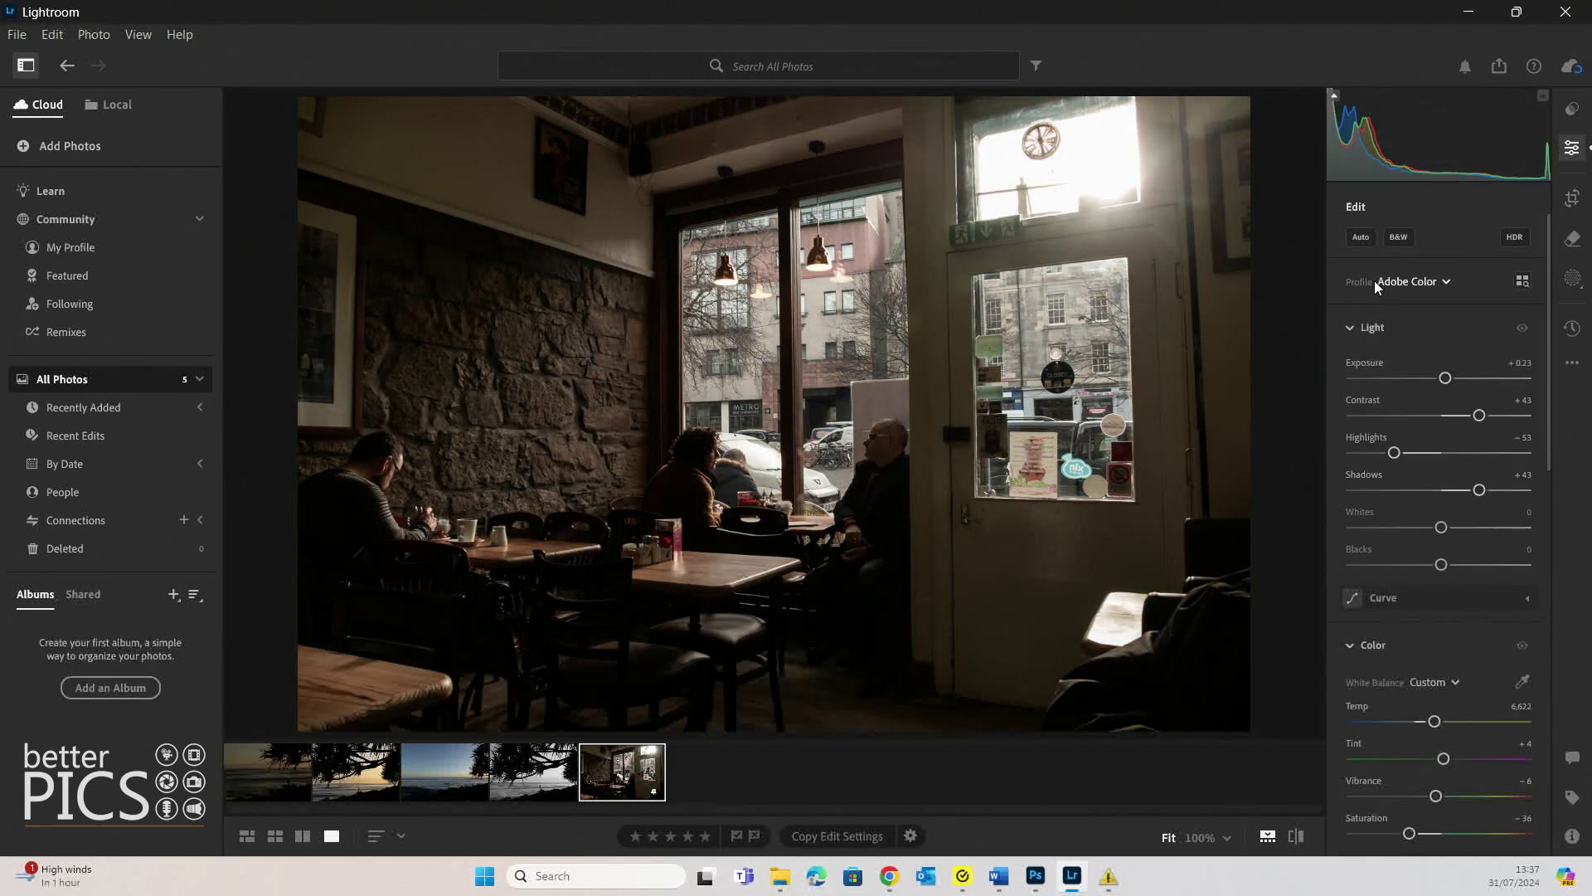
pyautogui.click(1409, 237)
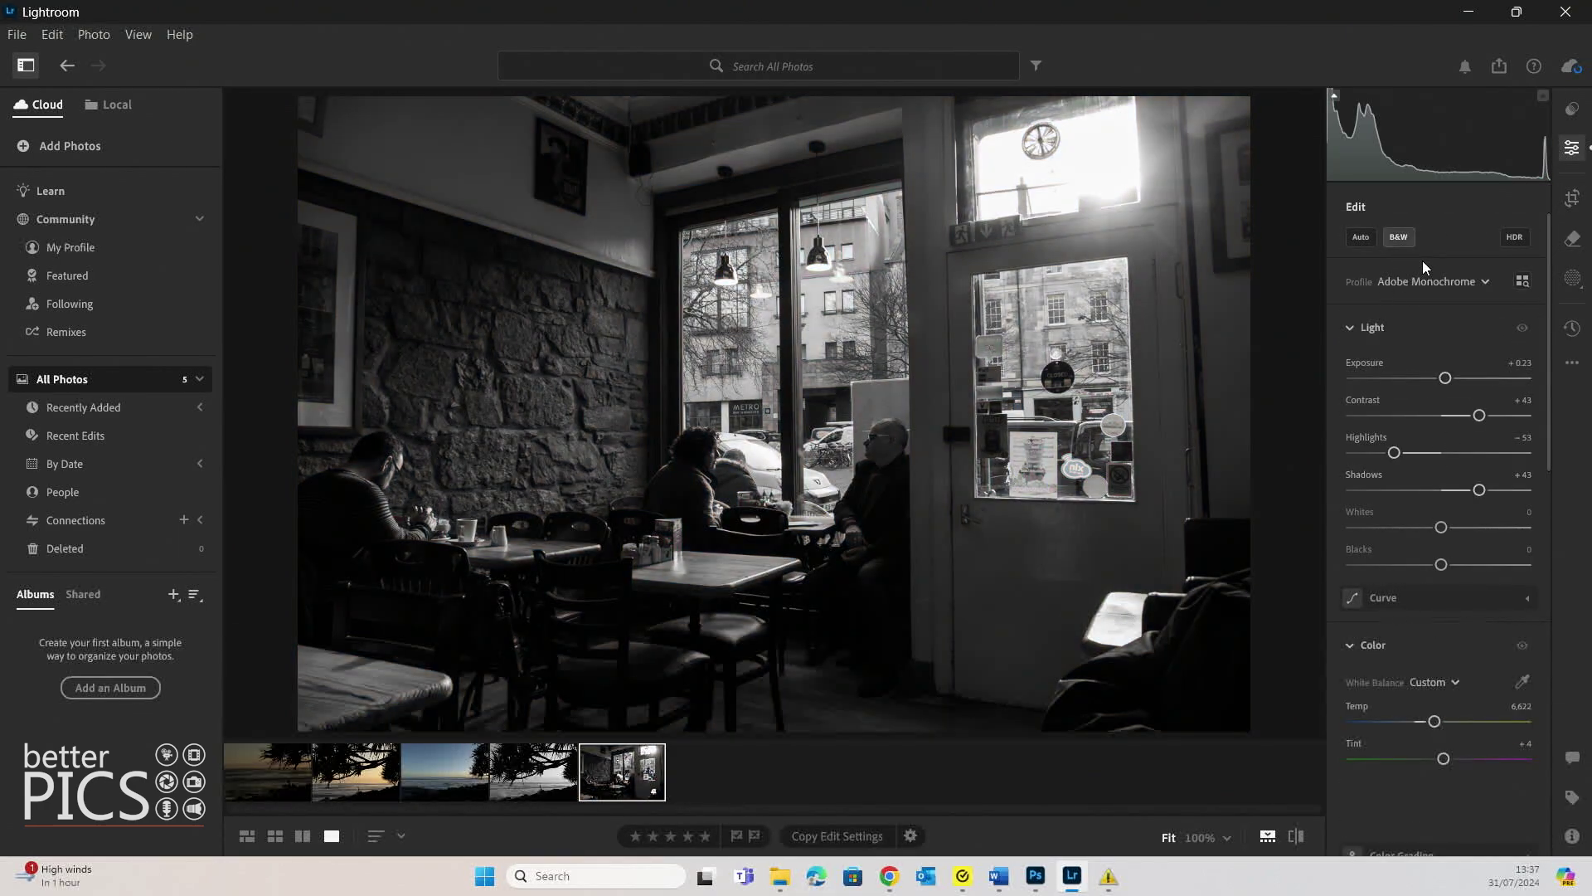
pyautogui.click(1432, 377)
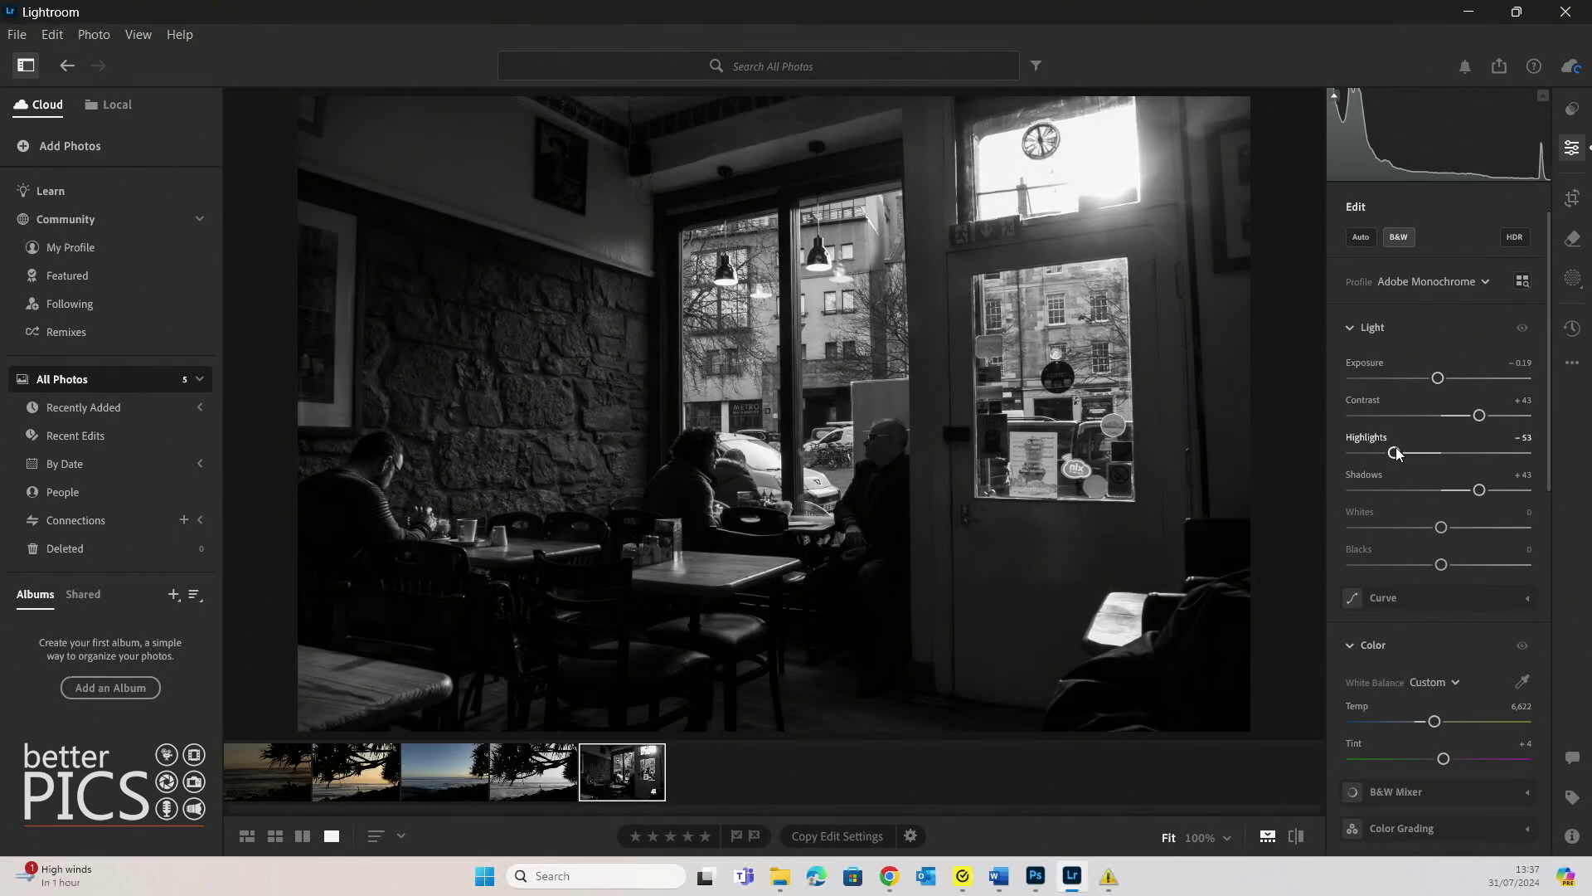
pyautogui.moveTo(1394, 453)
pyautogui.mouseDown()
pyautogui.moveTo(1375, 454)
pyautogui.moveTo(1390, 453)
pyautogui.mouseUp()
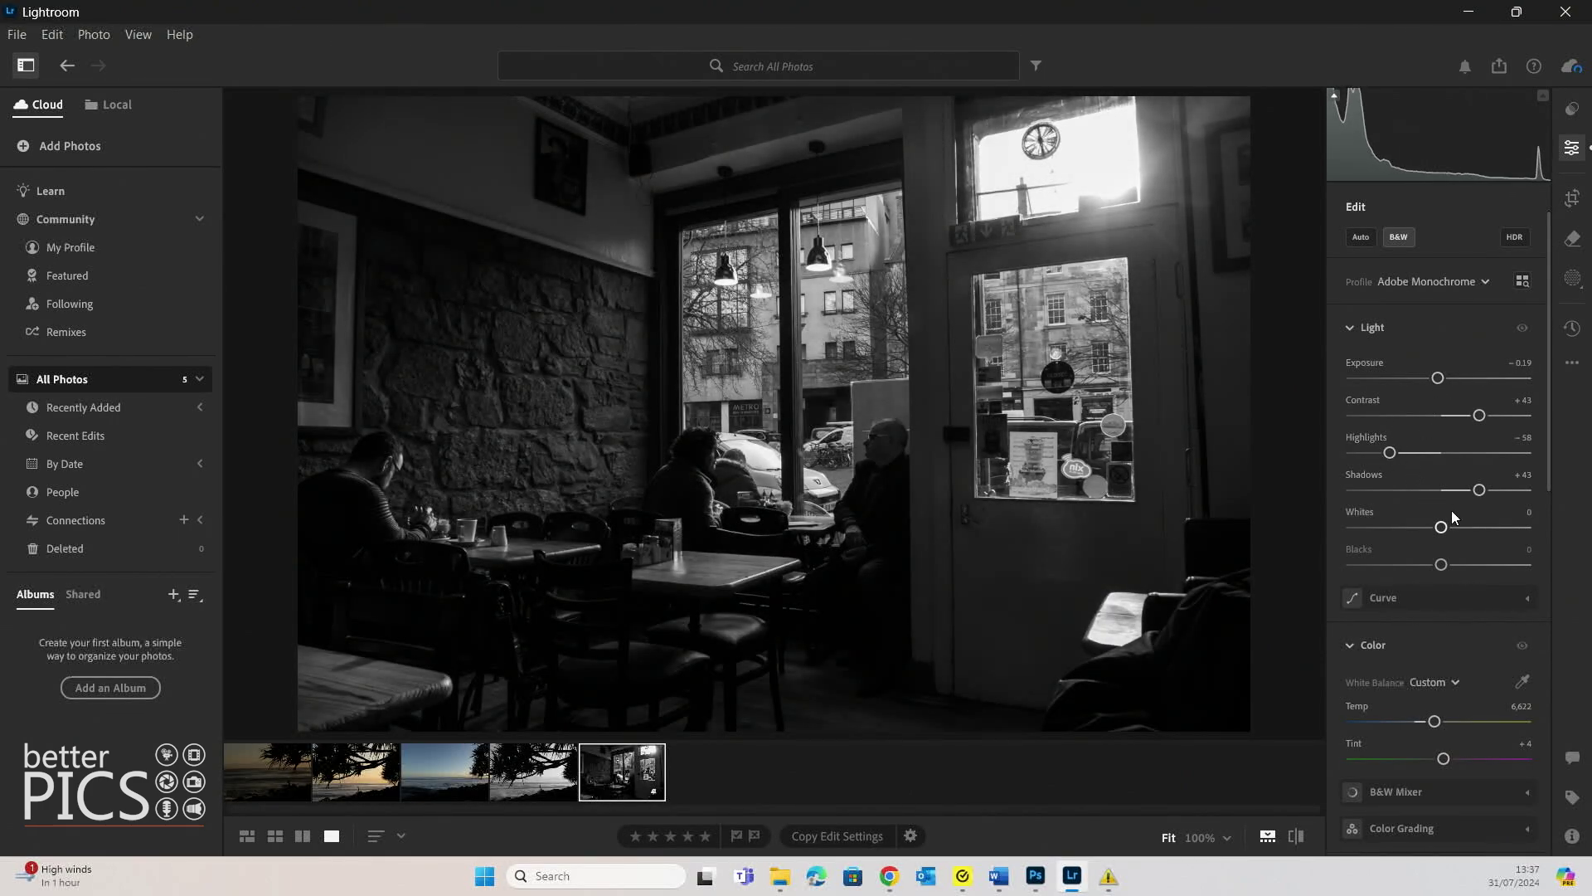
pyautogui.moveTo(1480, 491); pyautogui.dragTo(1486, 491)
pyautogui.moveTo(1481, 418); pyautogui.dragTo(1462, 422)
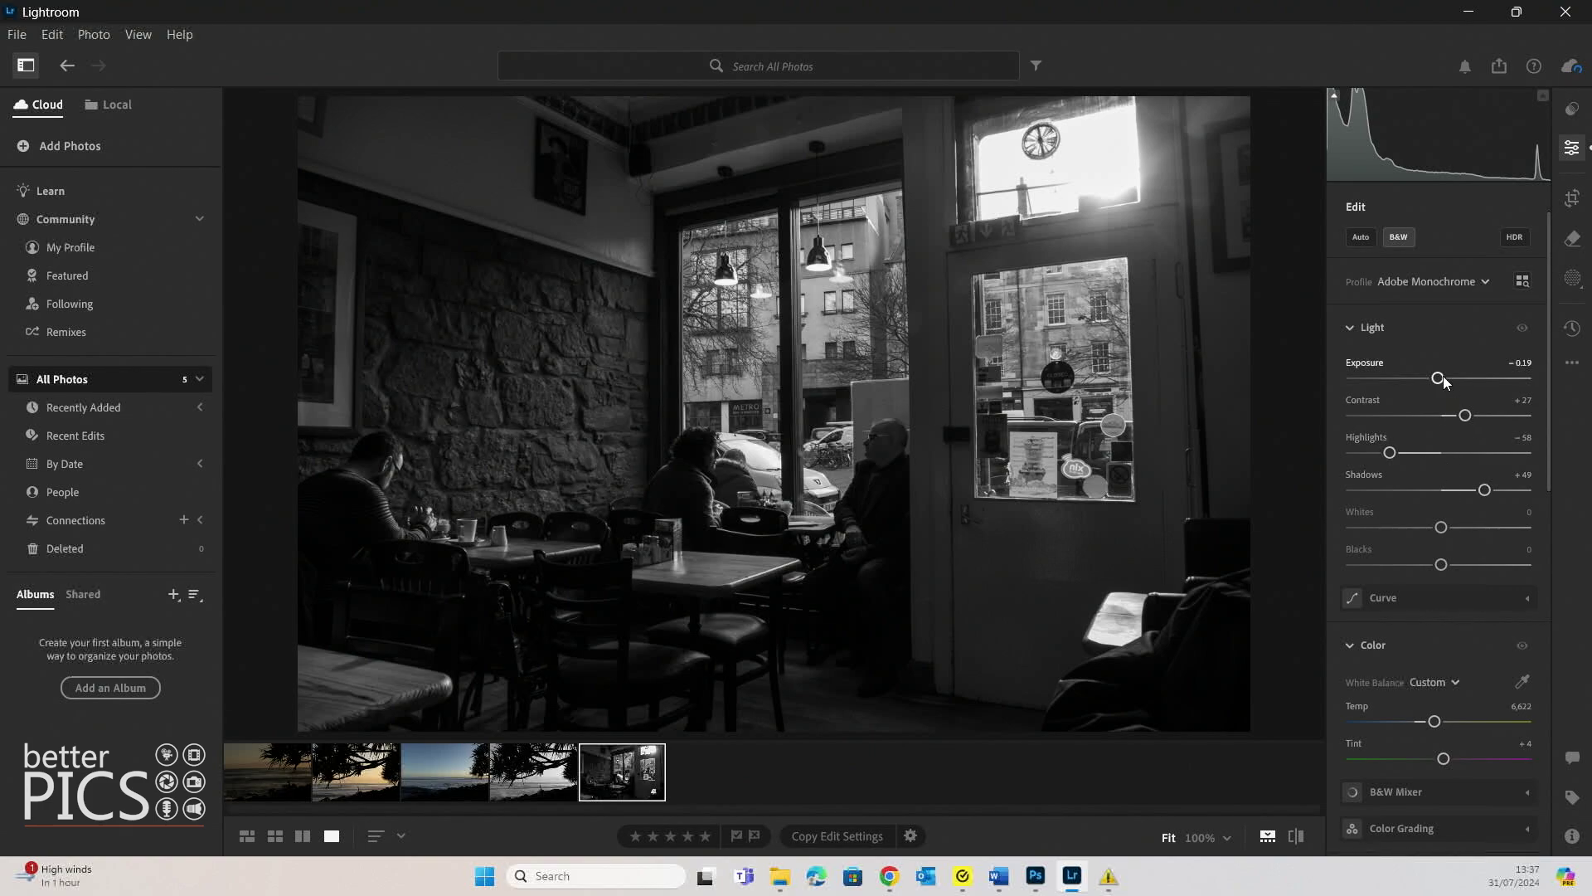
pyautogui.moveTo(1437, 379); pyautogui.dragTo(1467, 420)
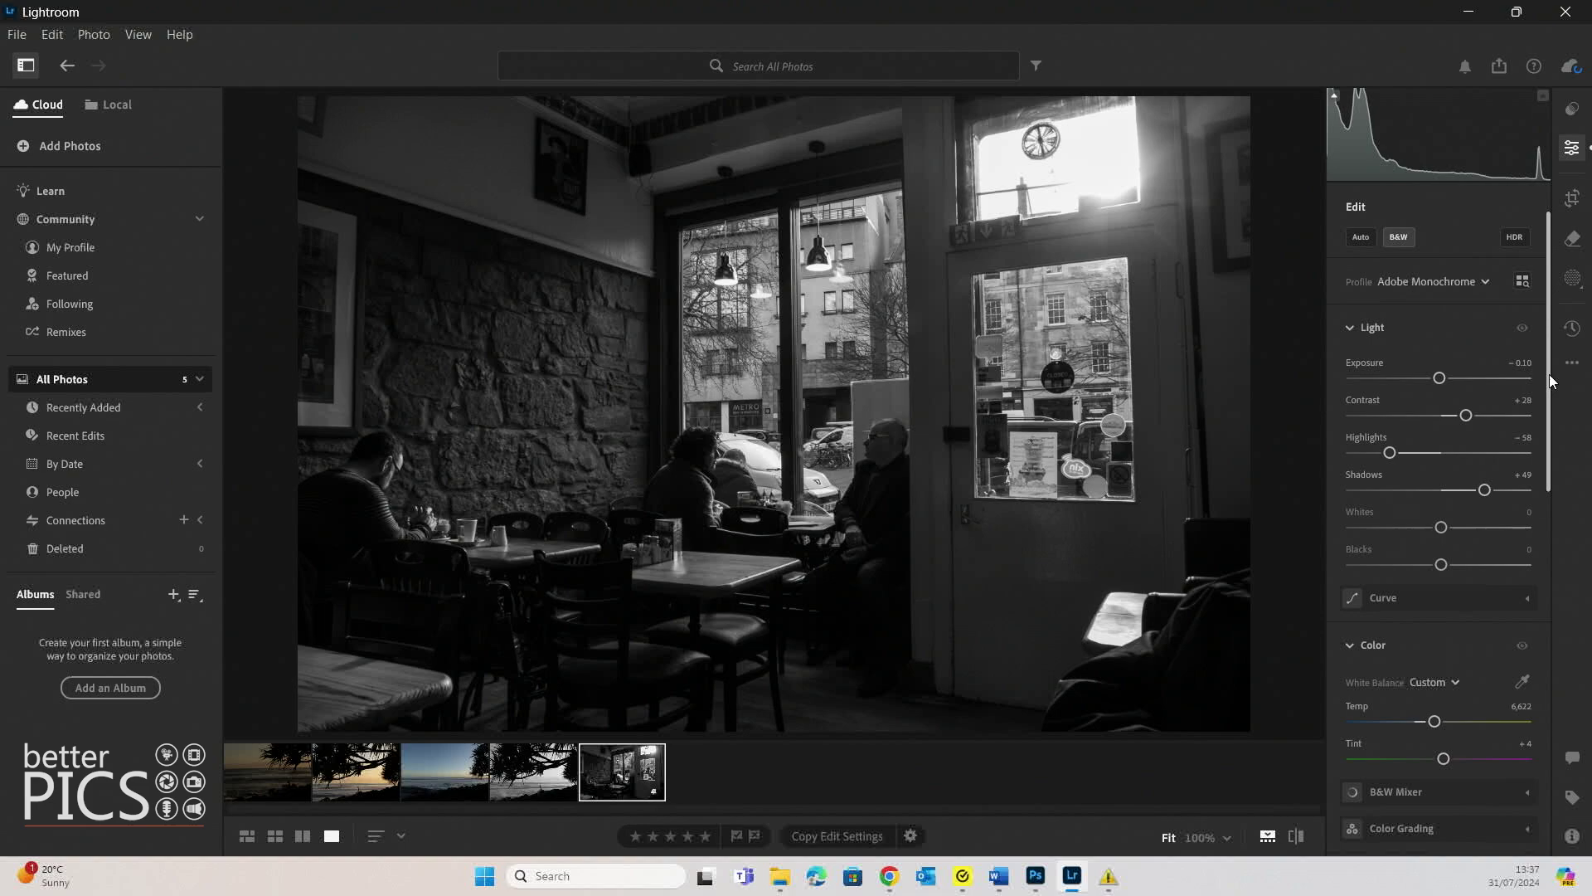
pyautogui.moveTo(1549, 371); pyautogui.dragTo(1562, 752)
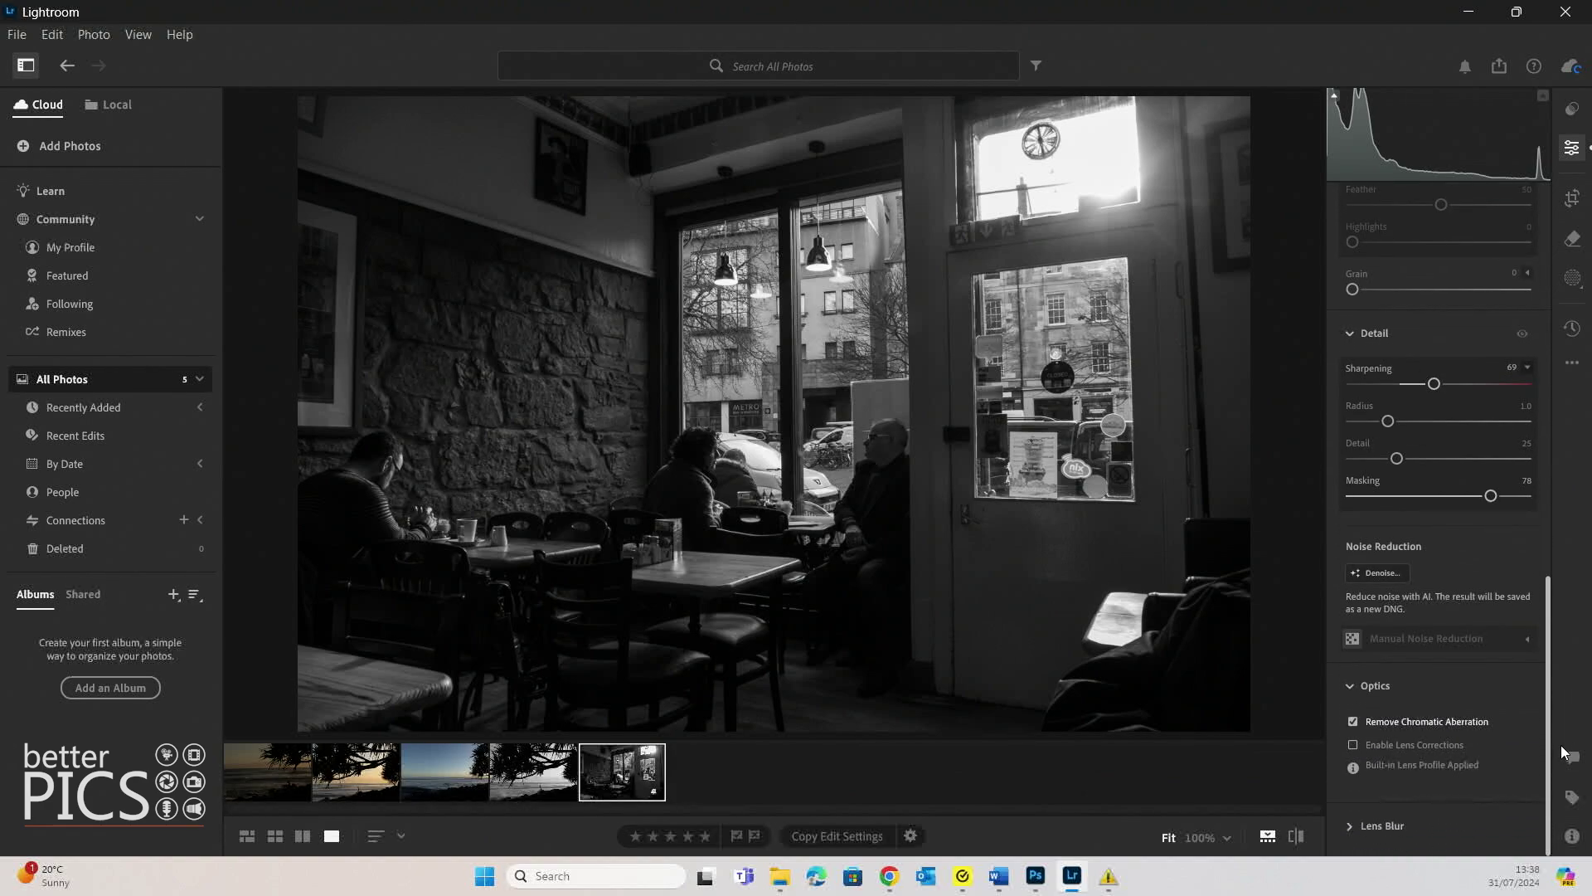
pyautogui.moveTo(1562, 752); pyautogui.dragTo(1547, 252)
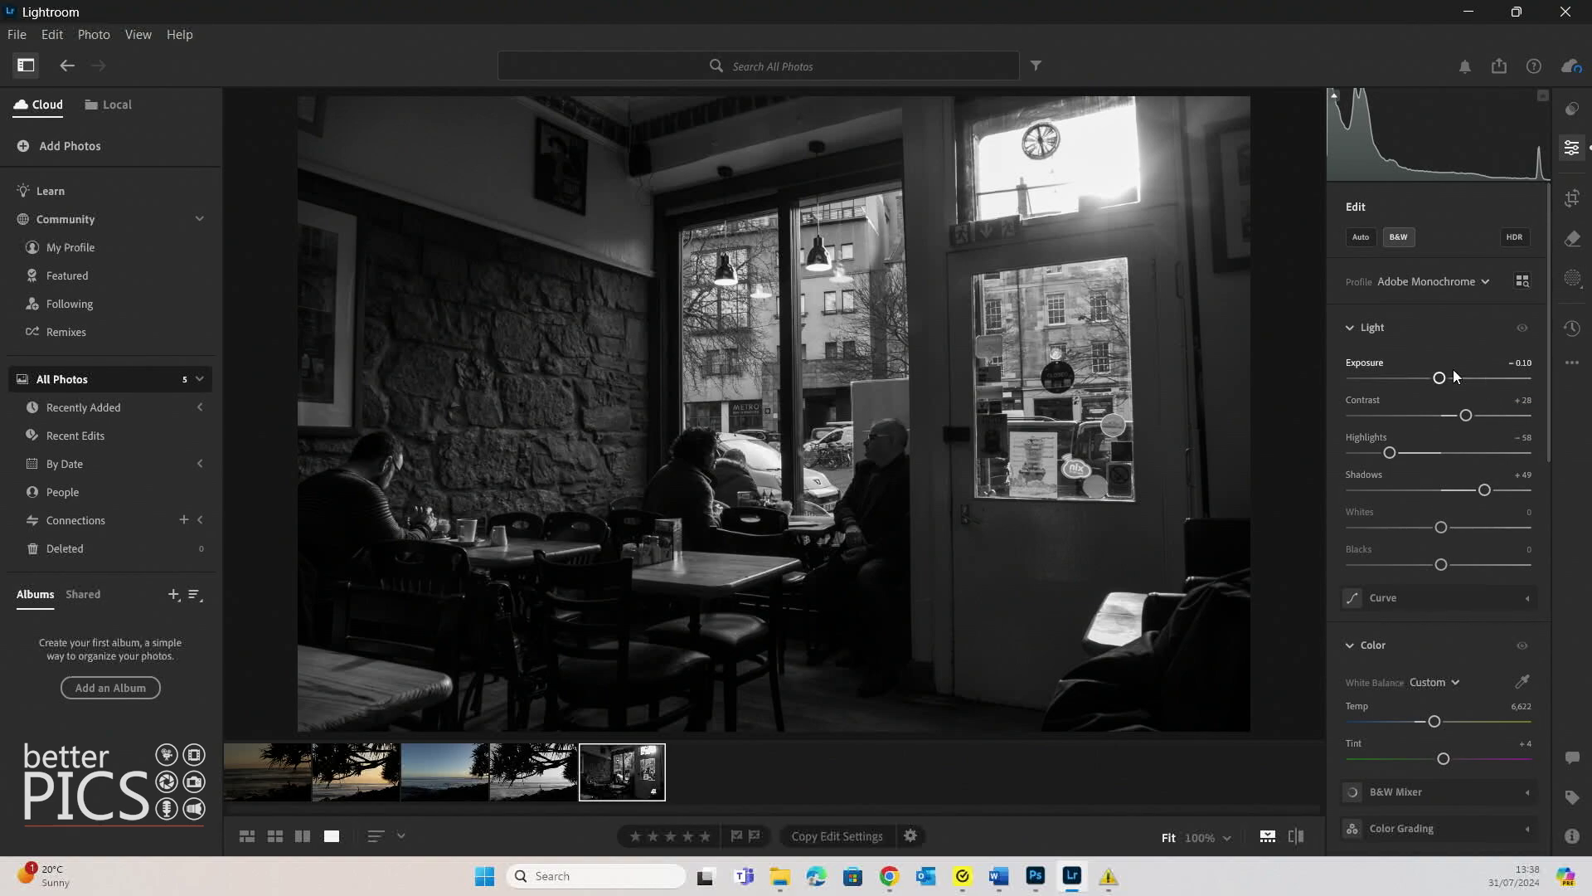
pyautogui.moveTo(1441, 379); pyautogui.dragTo(1446, 378)
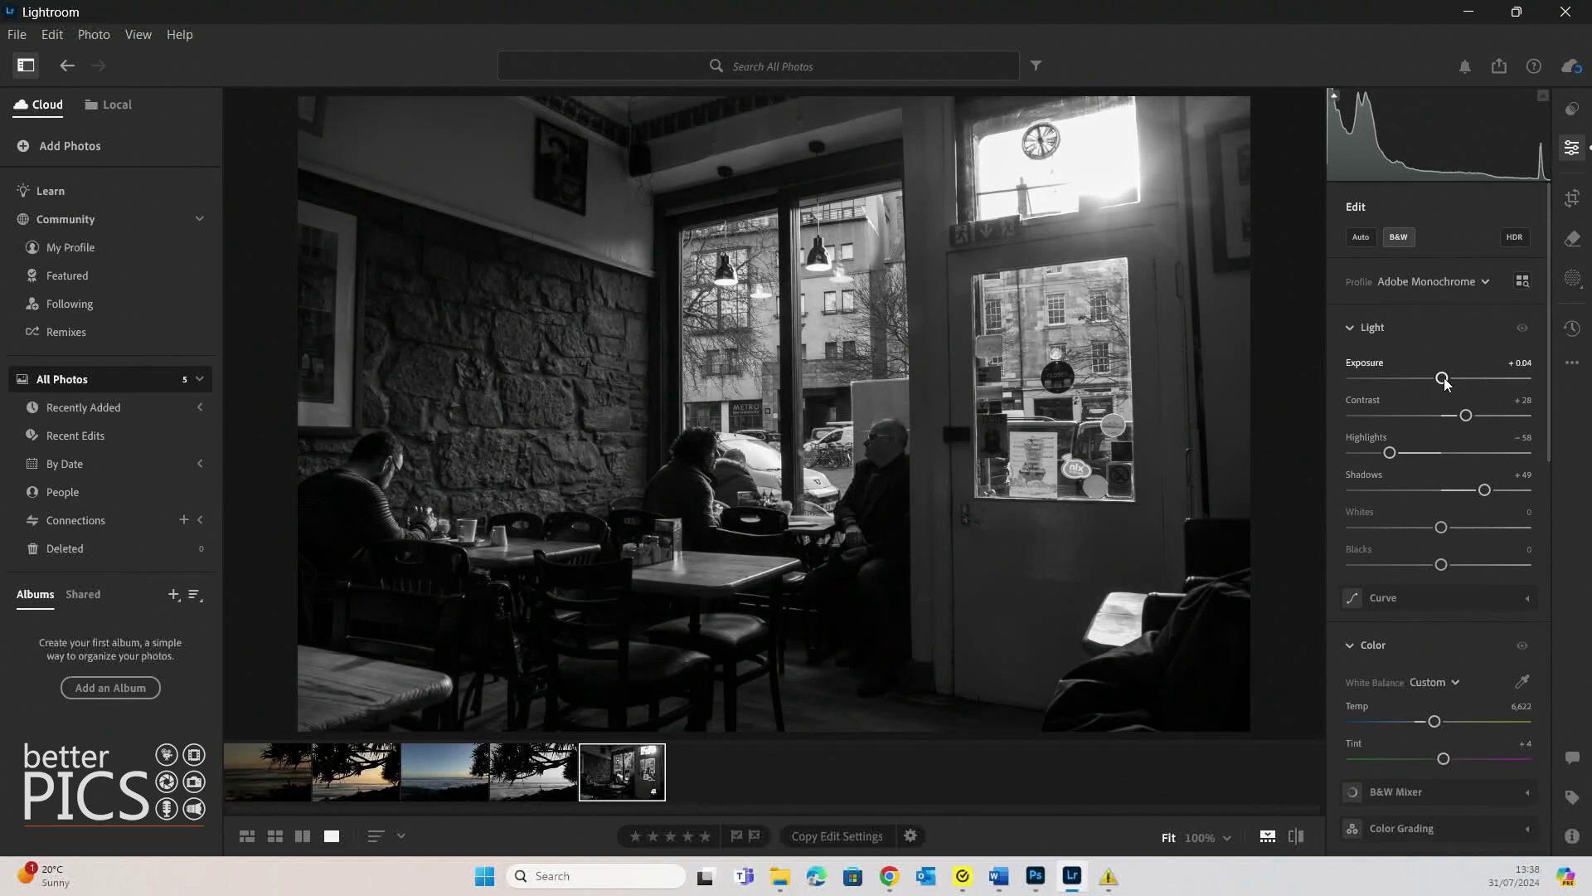
# - Create a new version of the black-and-white look named 'B&W V1'
pyautogui.click(1572, 365)
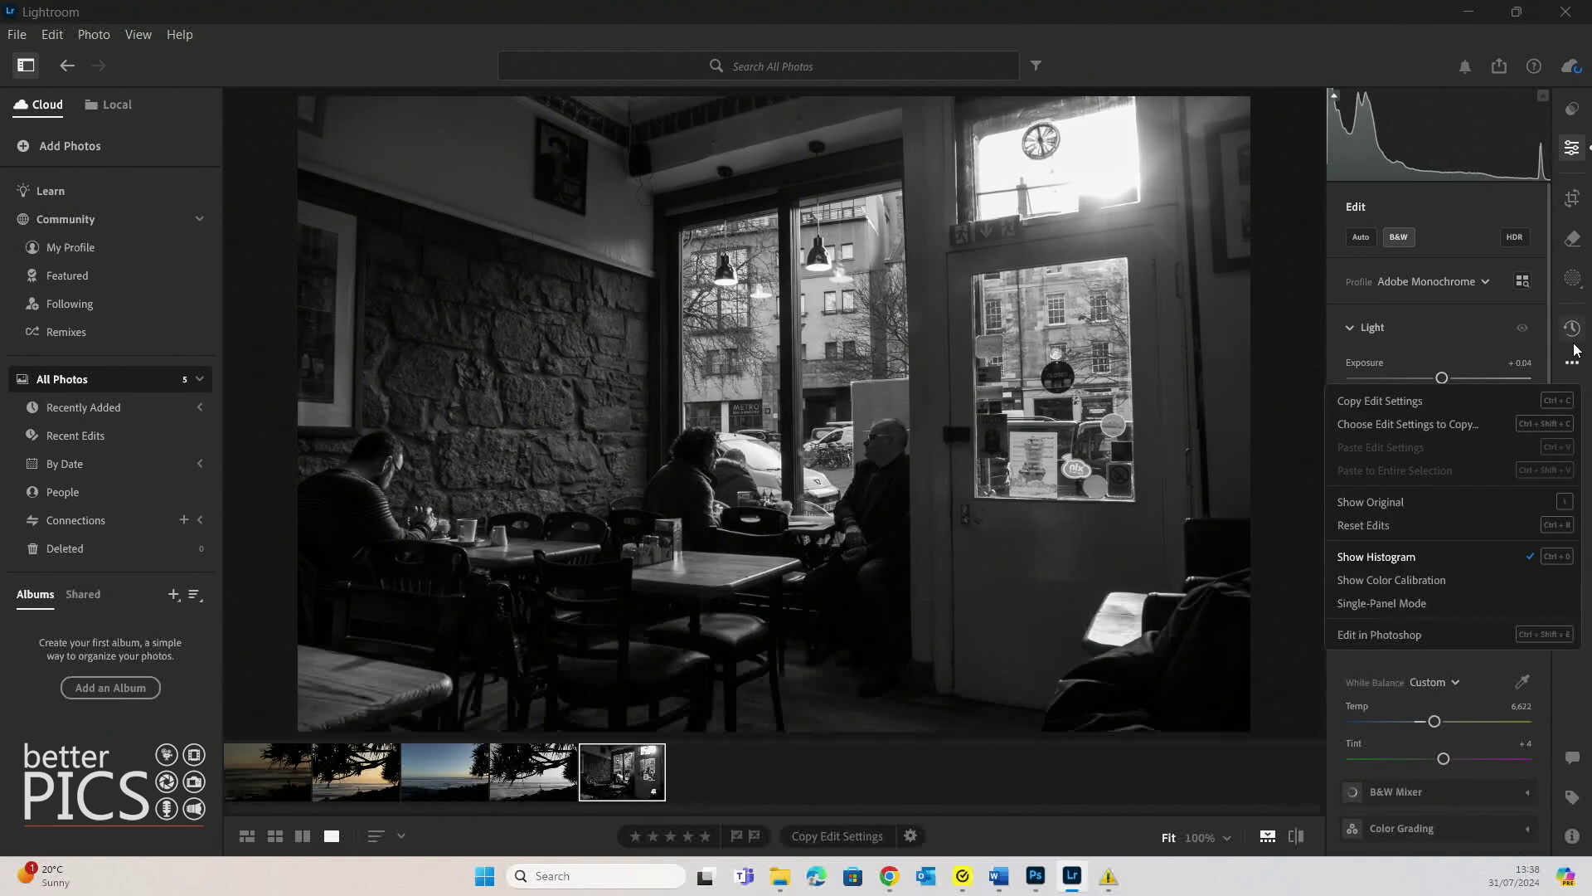
pyautogui.click(1572, 335)
pyautogui.click(1427, 175)
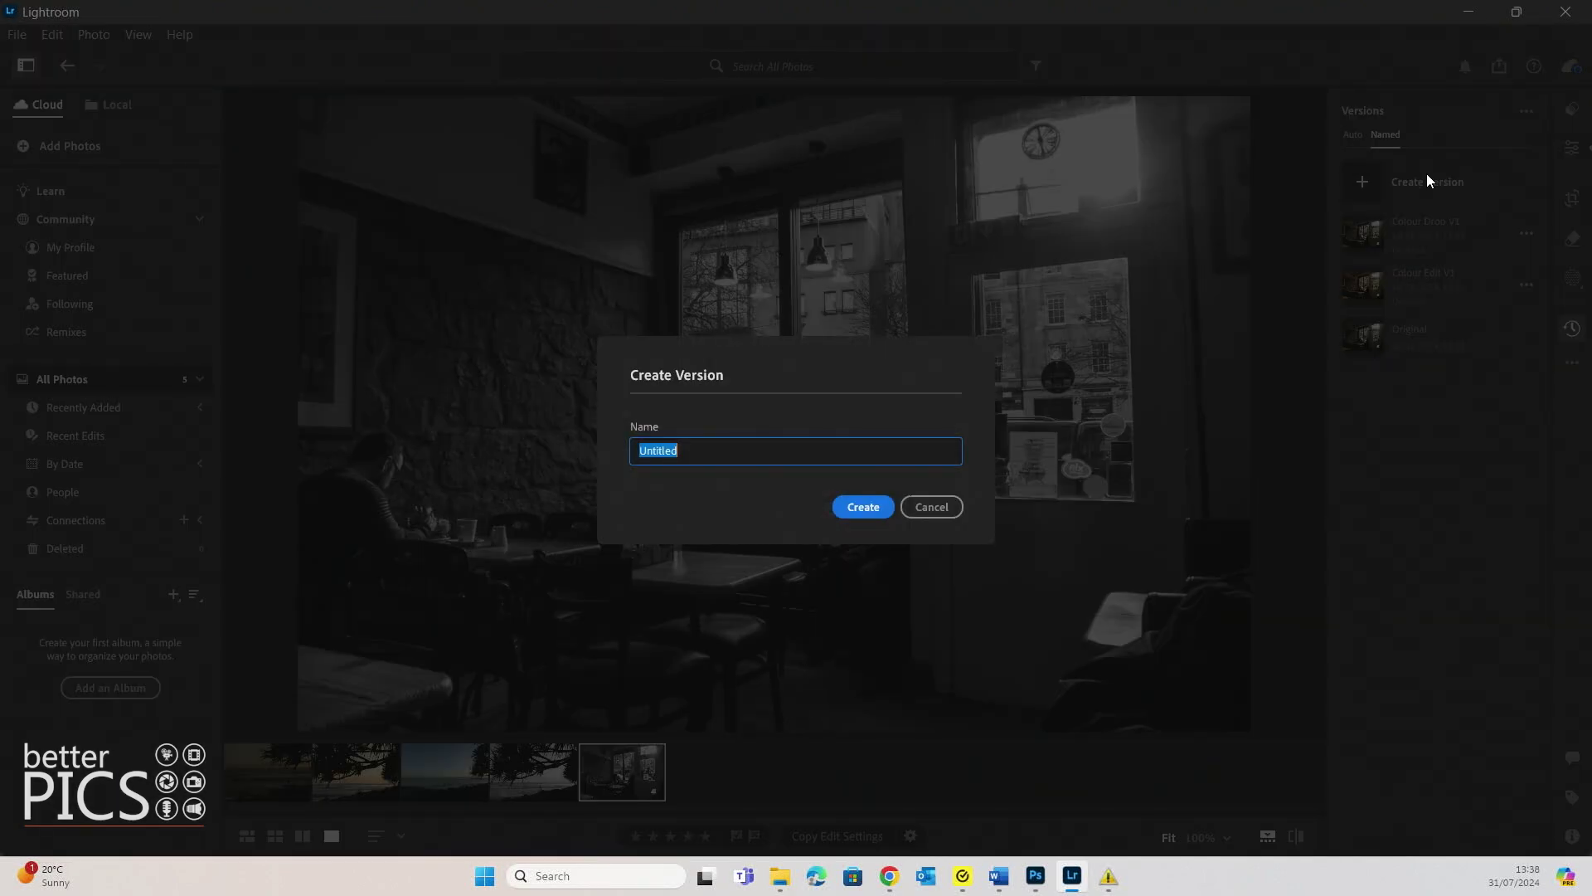
pyautogui.write('B&W V1')
pyautogui.click(874, 506)
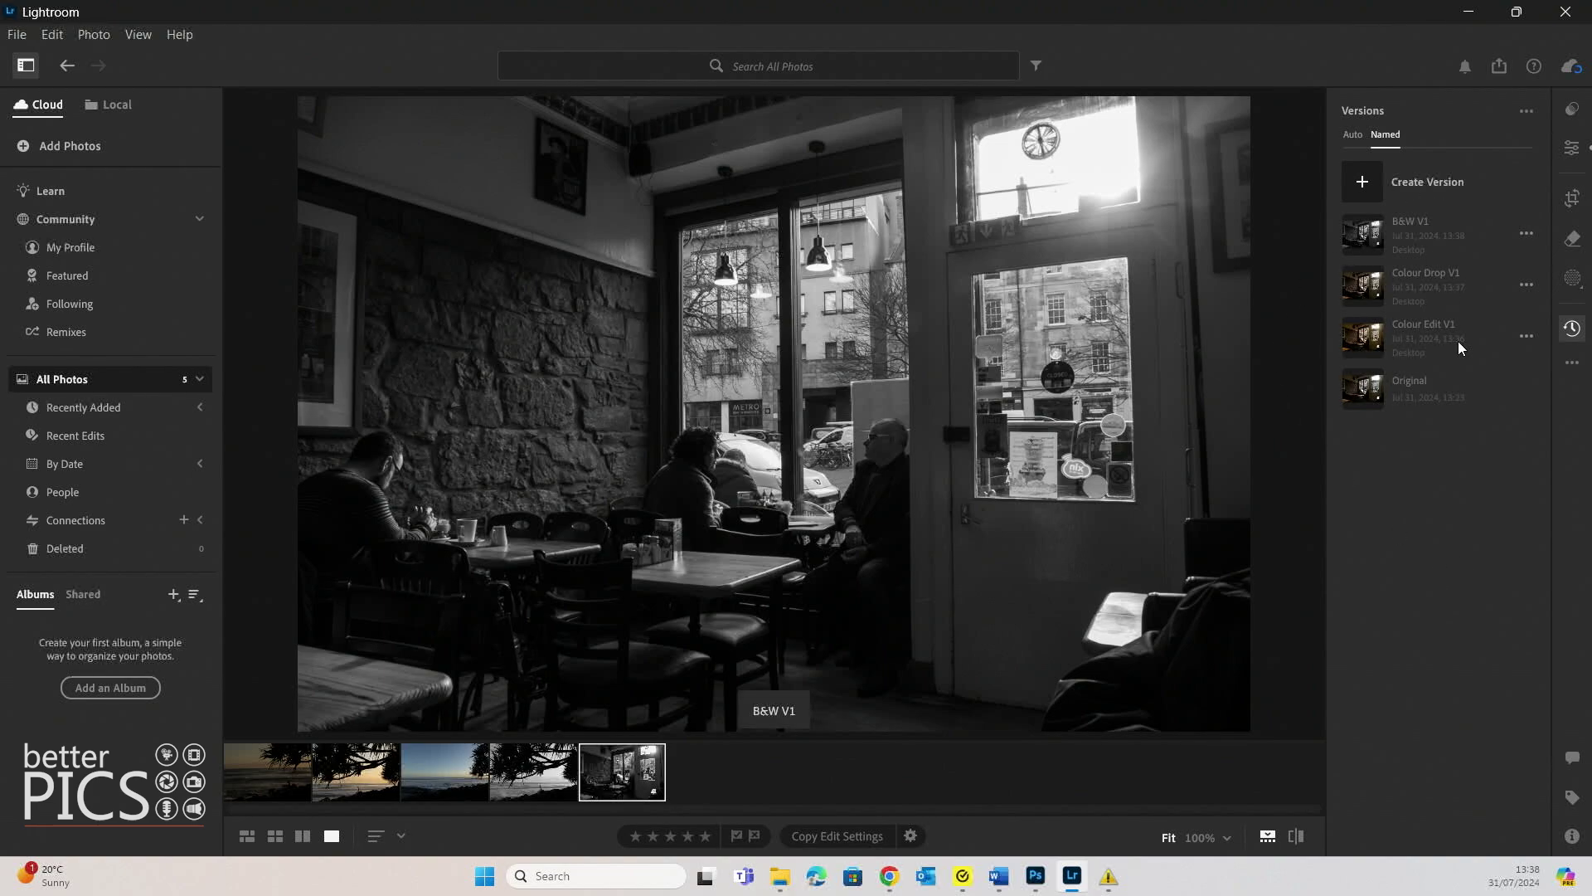
# - View Original, Colour Edit V1, Colour Drop V1 and B&W V1 one after another
pyautogui.click(1412, 336)
pyautogui.click(1413, 410)
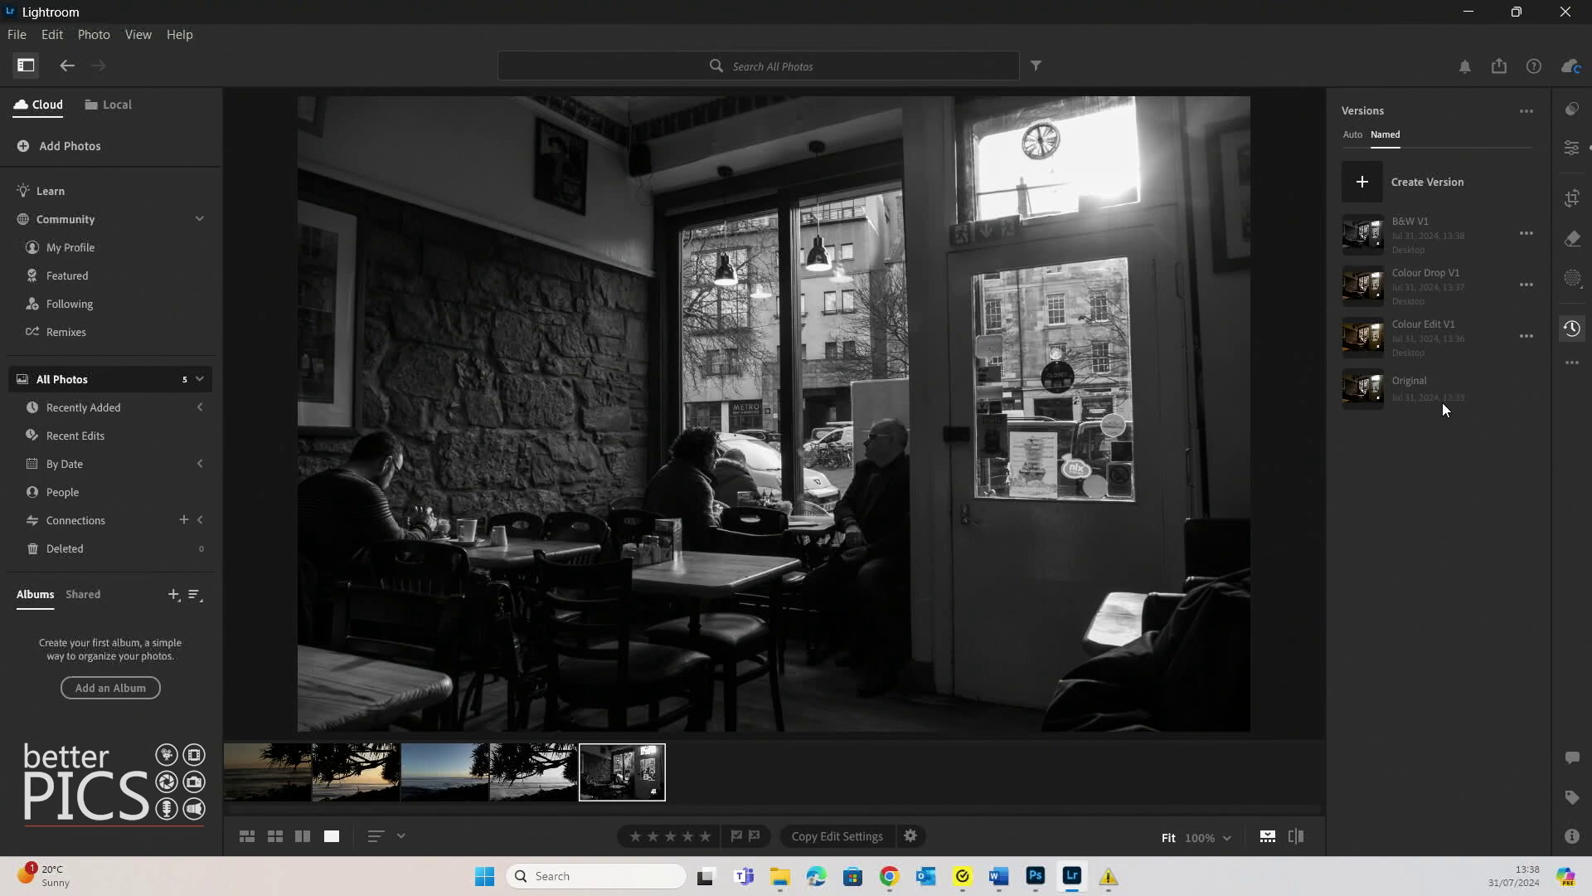
pyautogui.click(1443, 406)
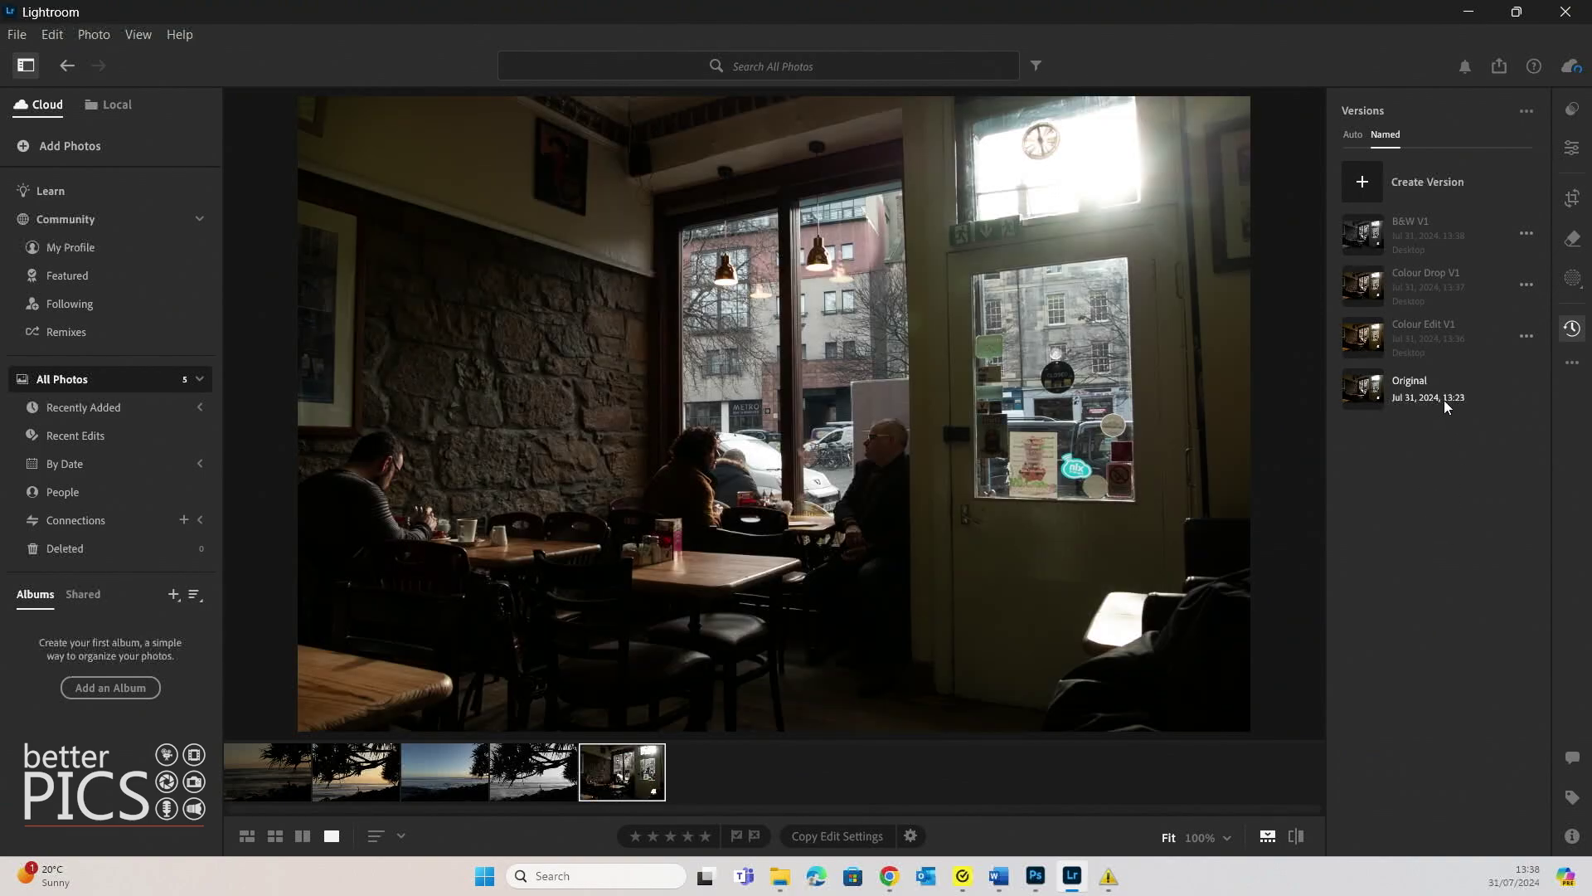
pyautogui.click(1419, 330)
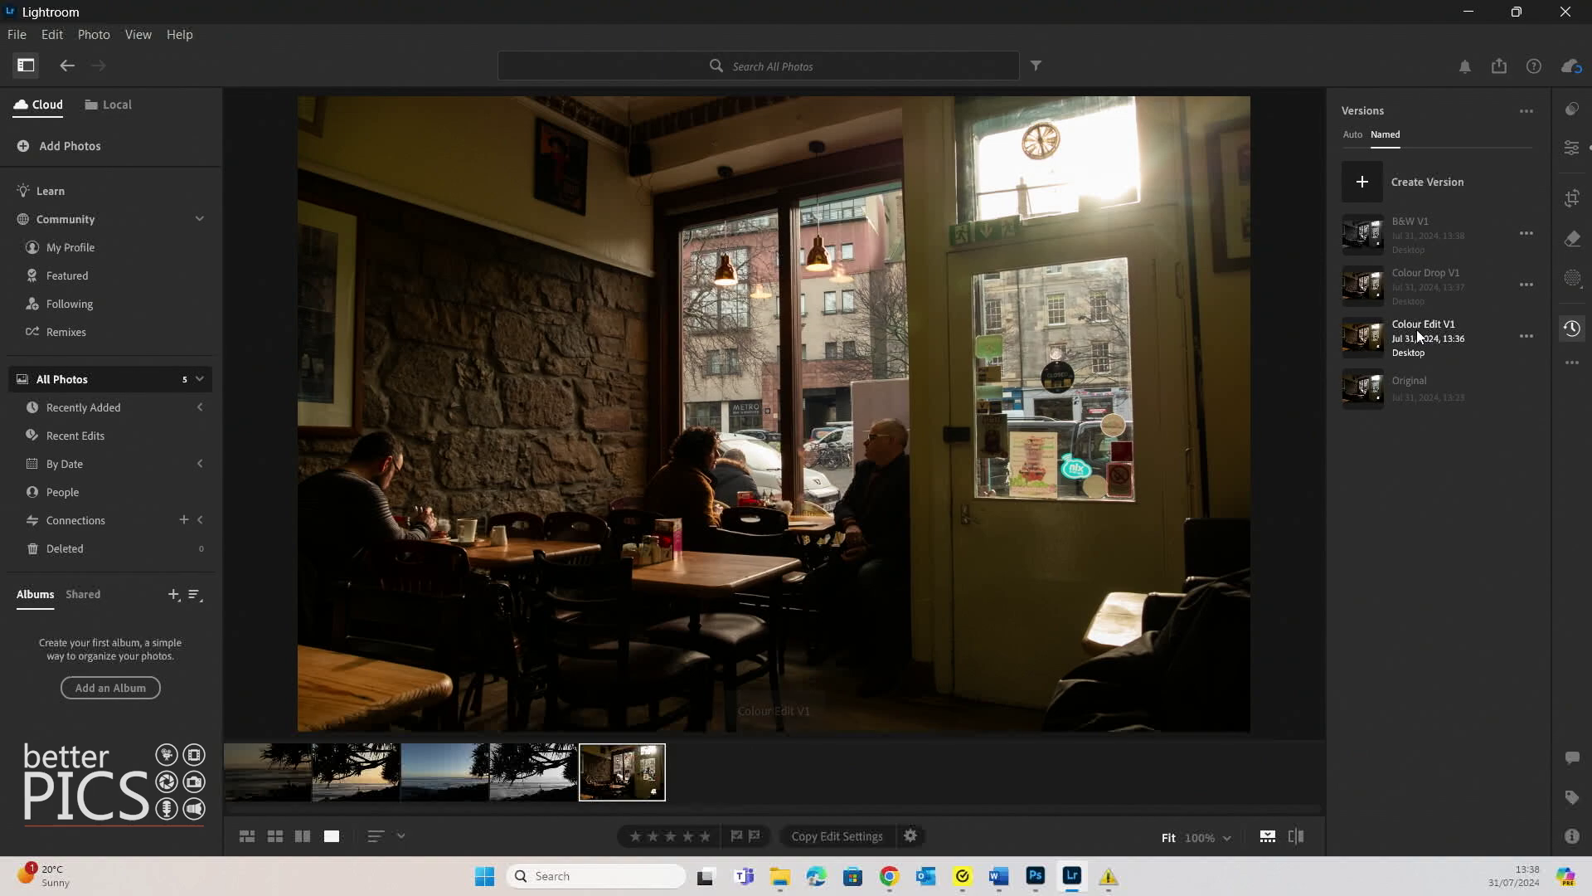
pyautogui.click(1414, 280)
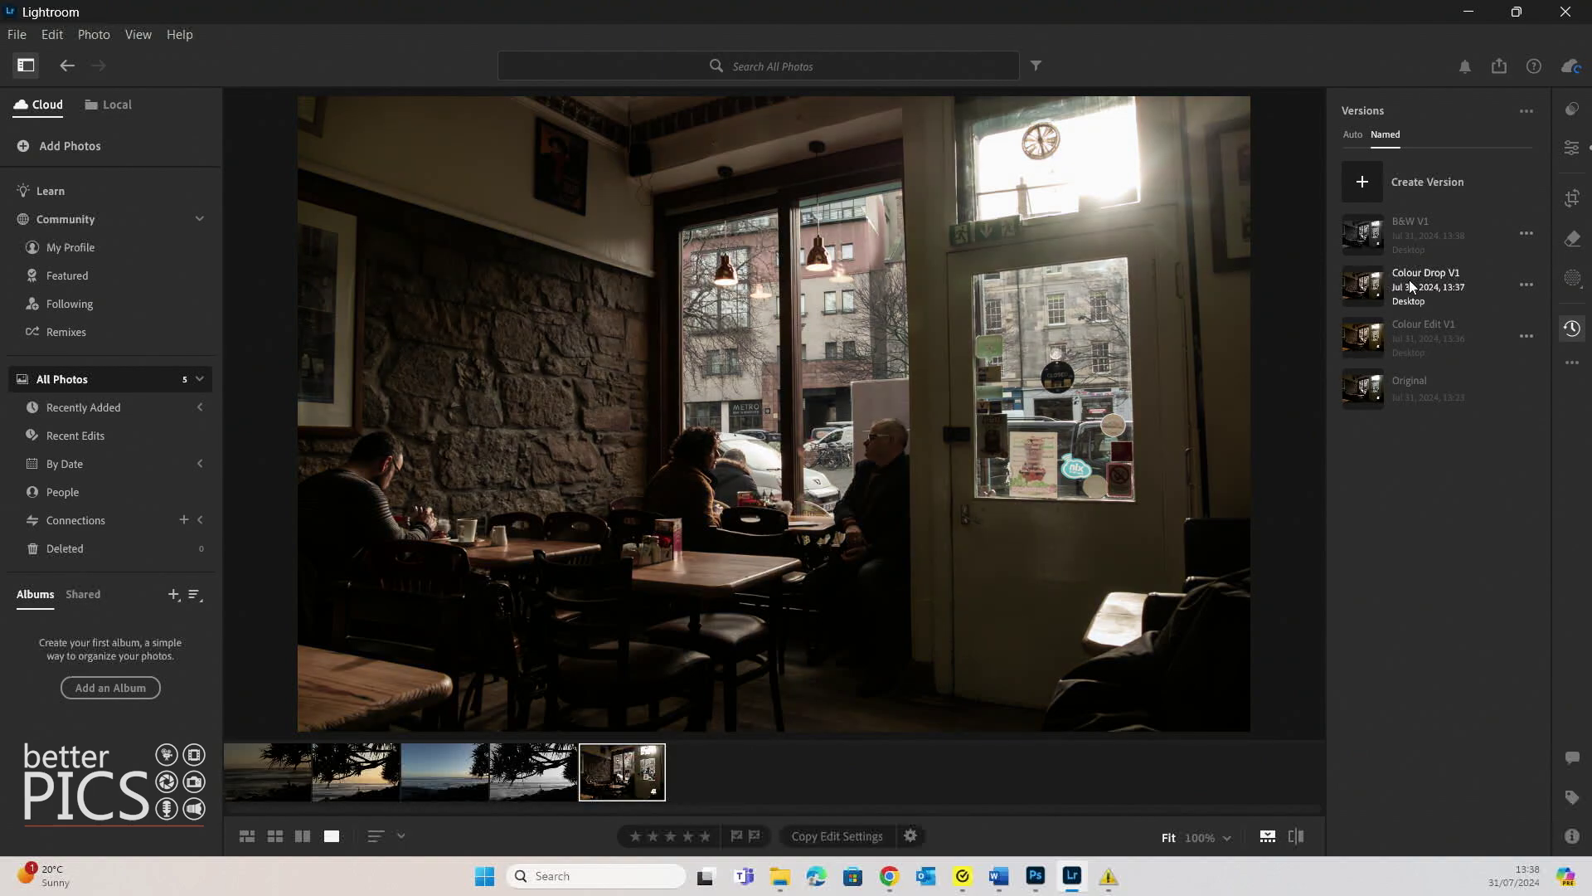
pyautogui.click(1416, 249)
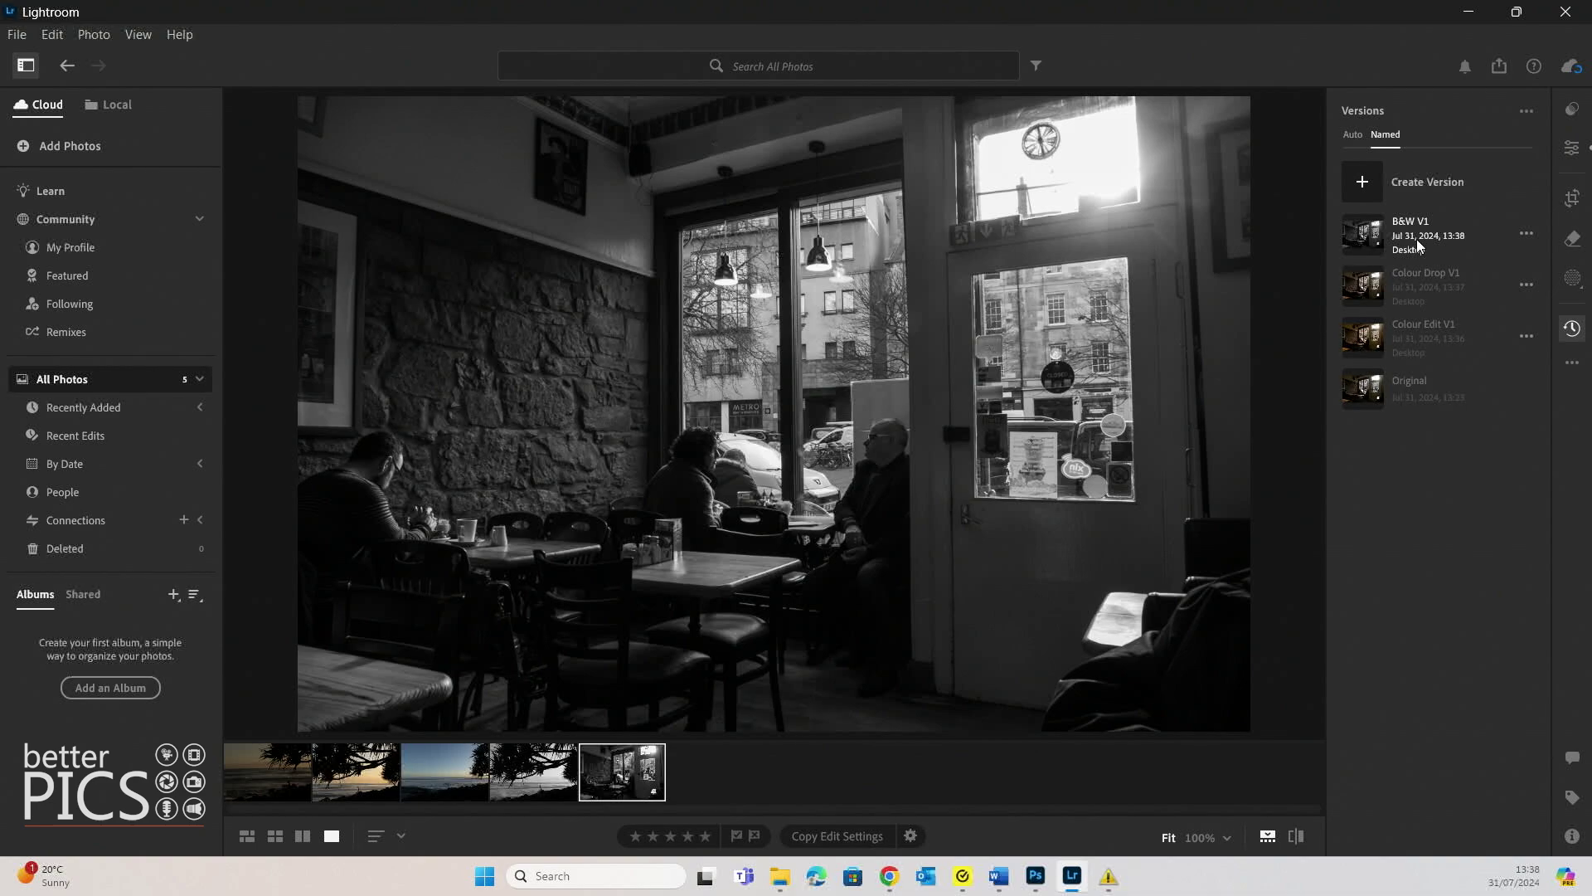
# - Flip quickly between Colour Edit V1, Colour Drop V1 and B&W V1 to compare them
pyautogui.click(1422, 326)
pyautogui.click(1433, 238)
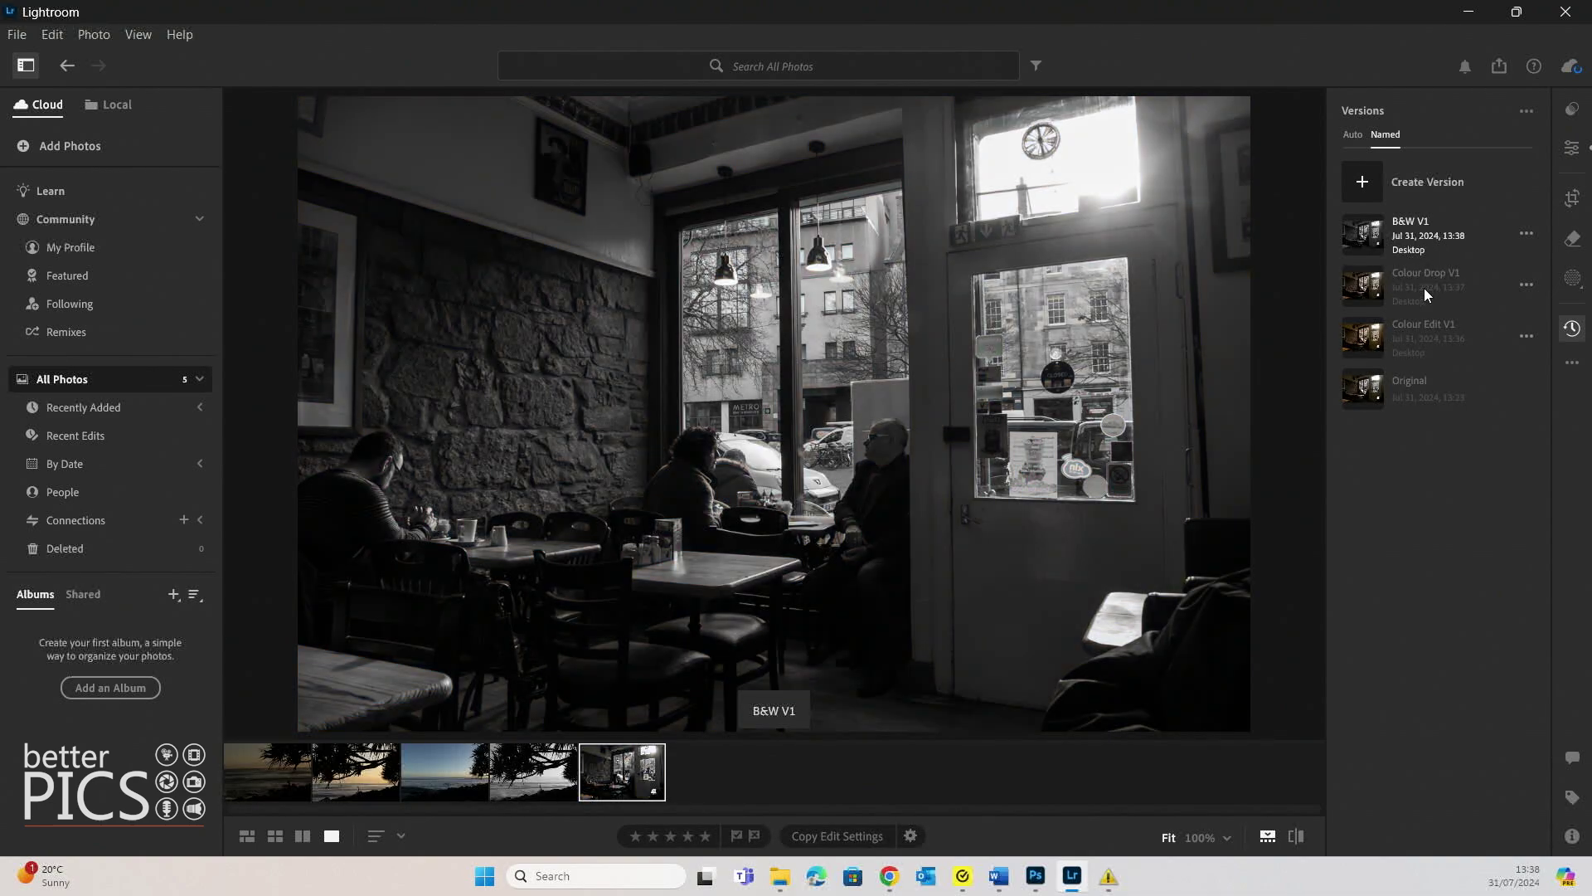
pyautogui.click(1423, 328)
pyautogui.click(1425, 284)
pyautogui.click(1430, 239)
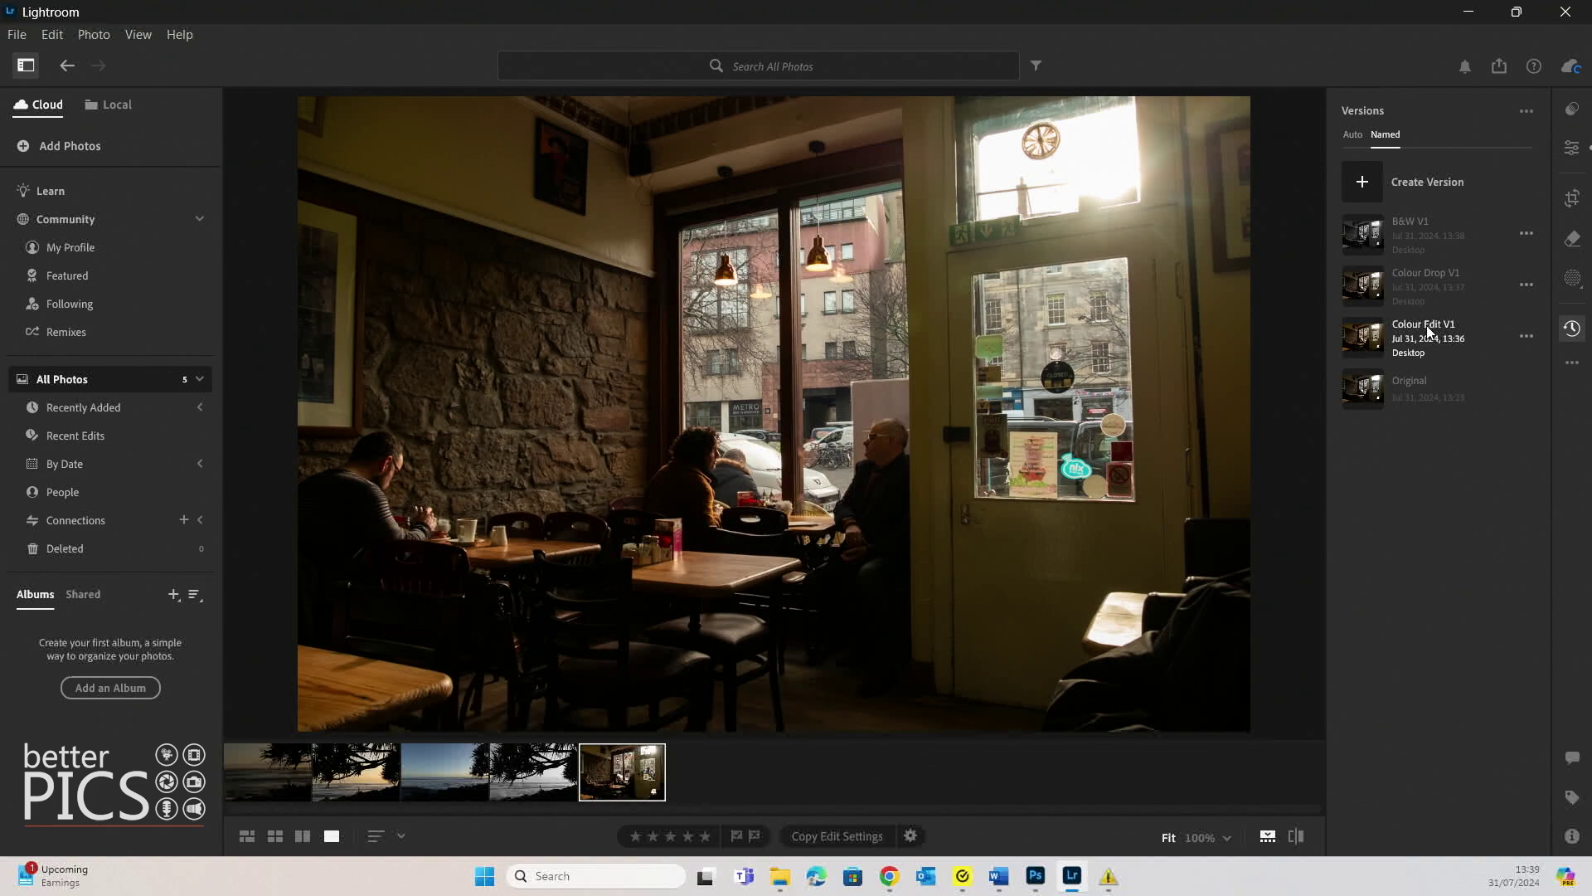
# - Dismiss the export options without exporting and apply the Colour Drop V1 version
pyautogui.click(1426, 326)
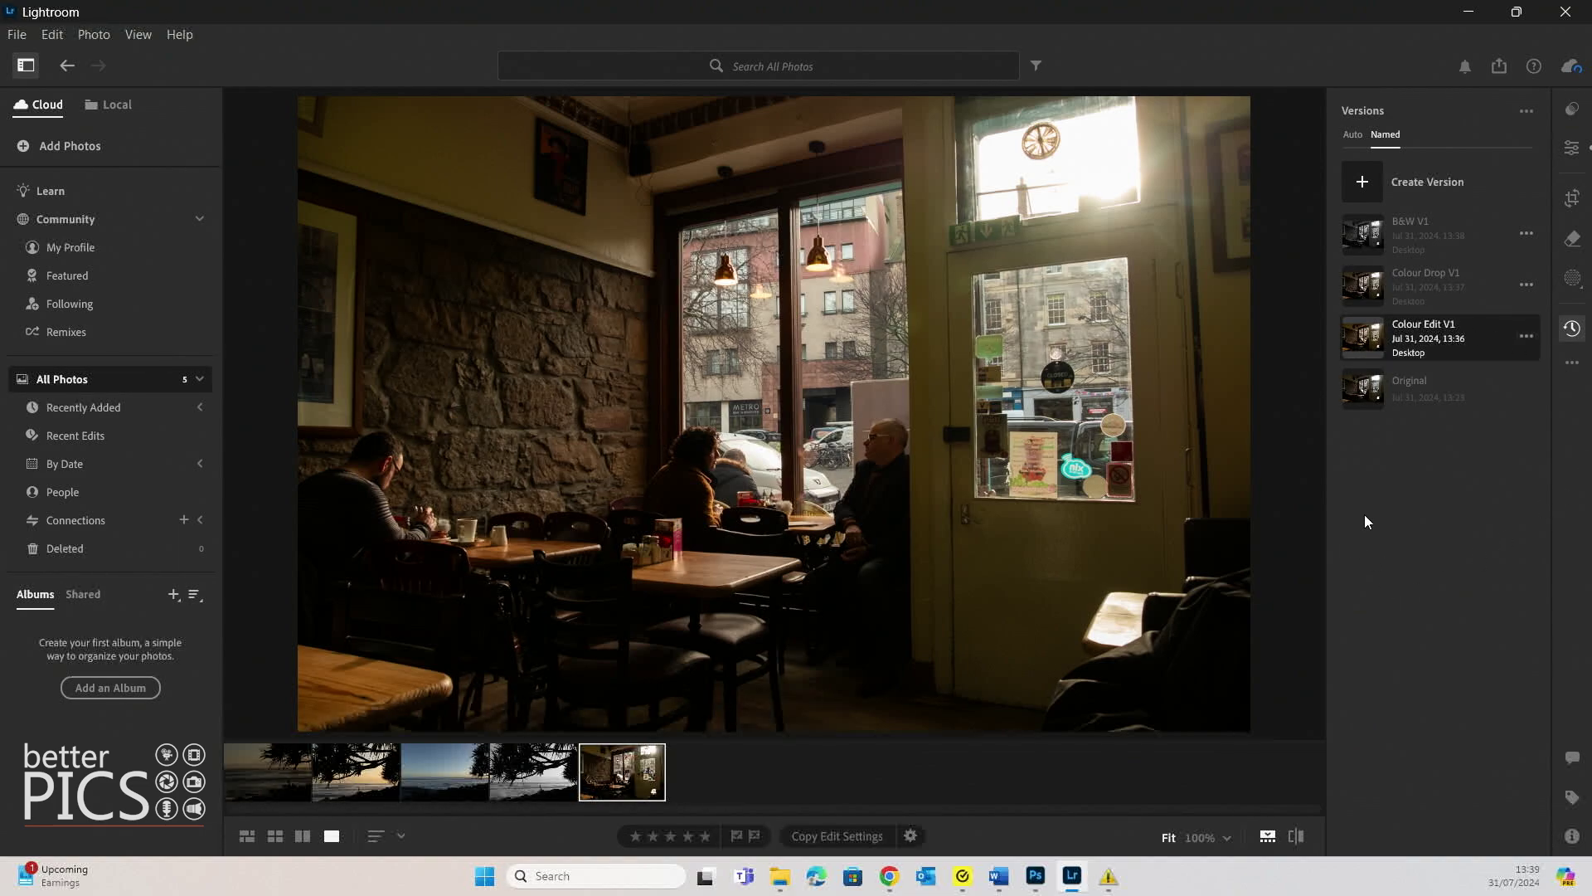
pyautogui.click(1501, 69)
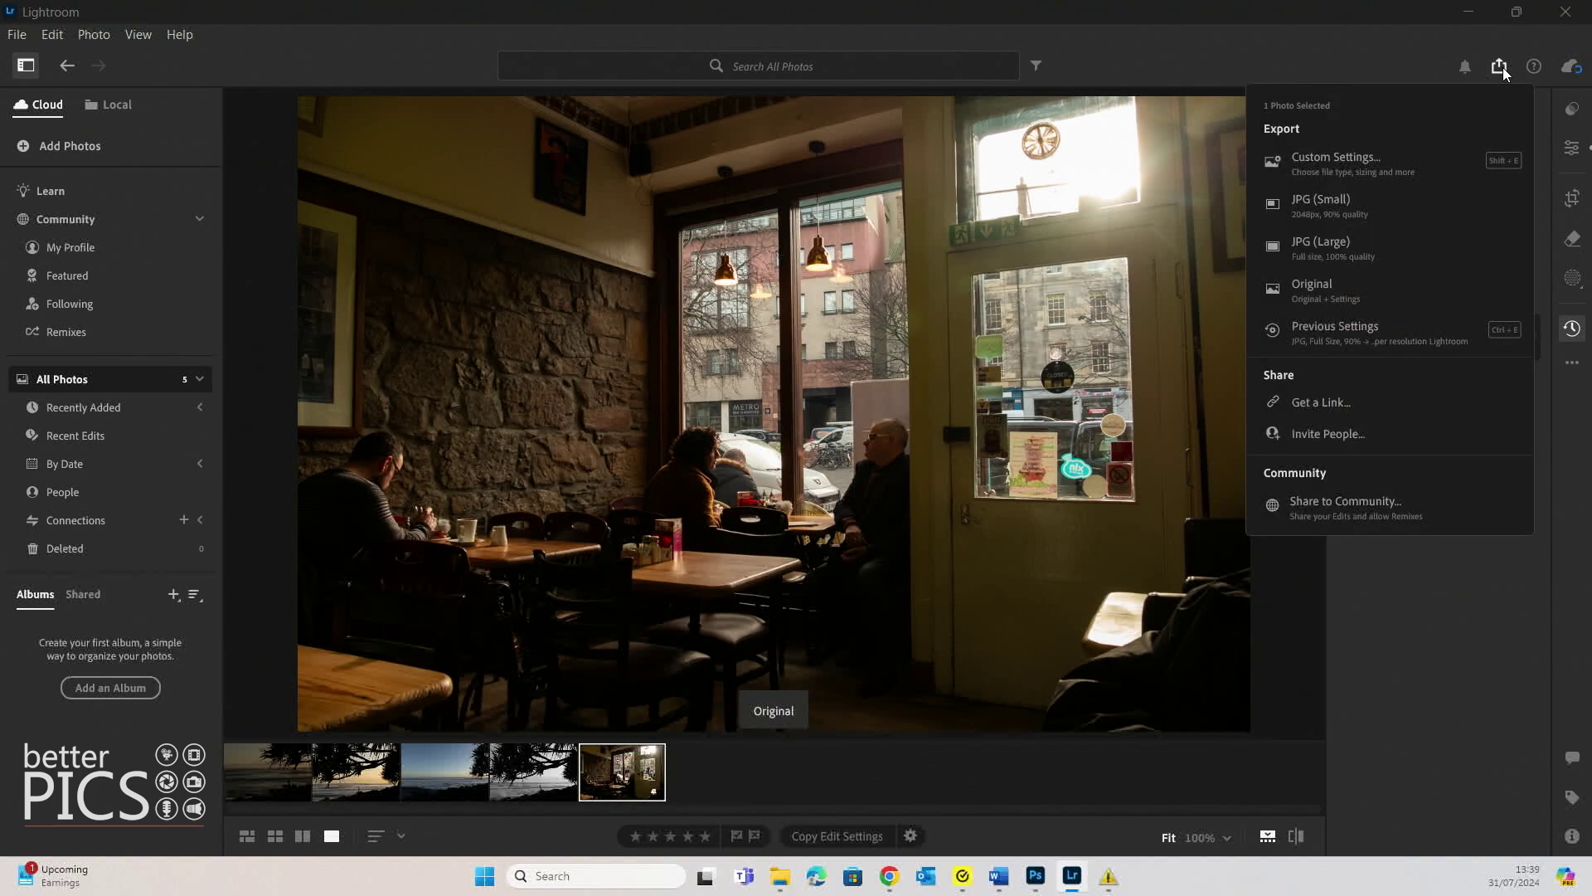
pyautogui.click(1335, 326)
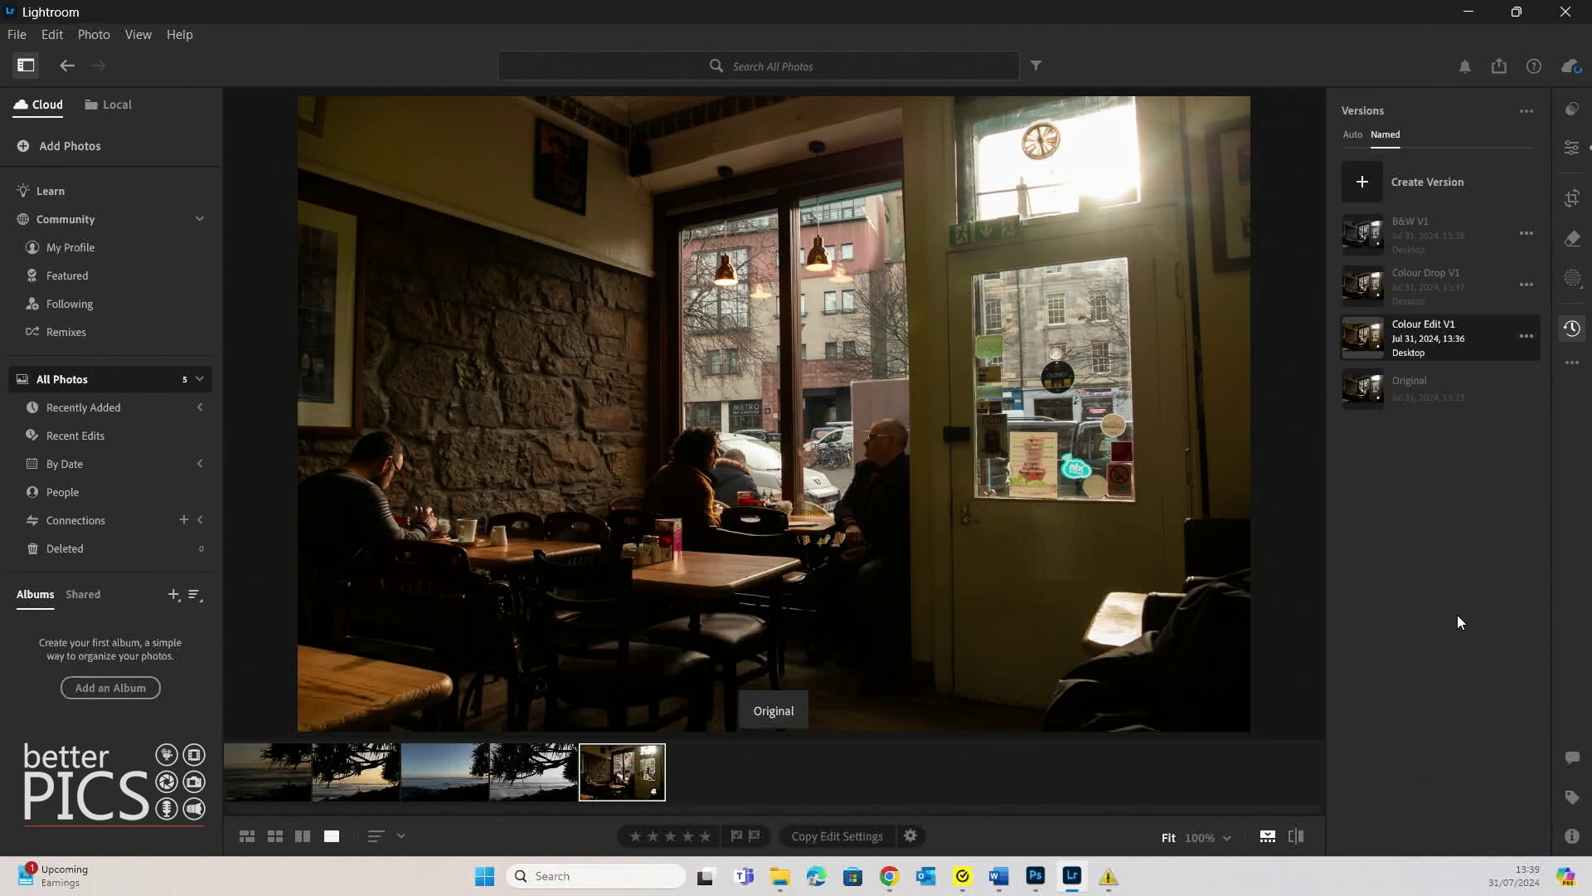
pyautogui.click(1484, 274)
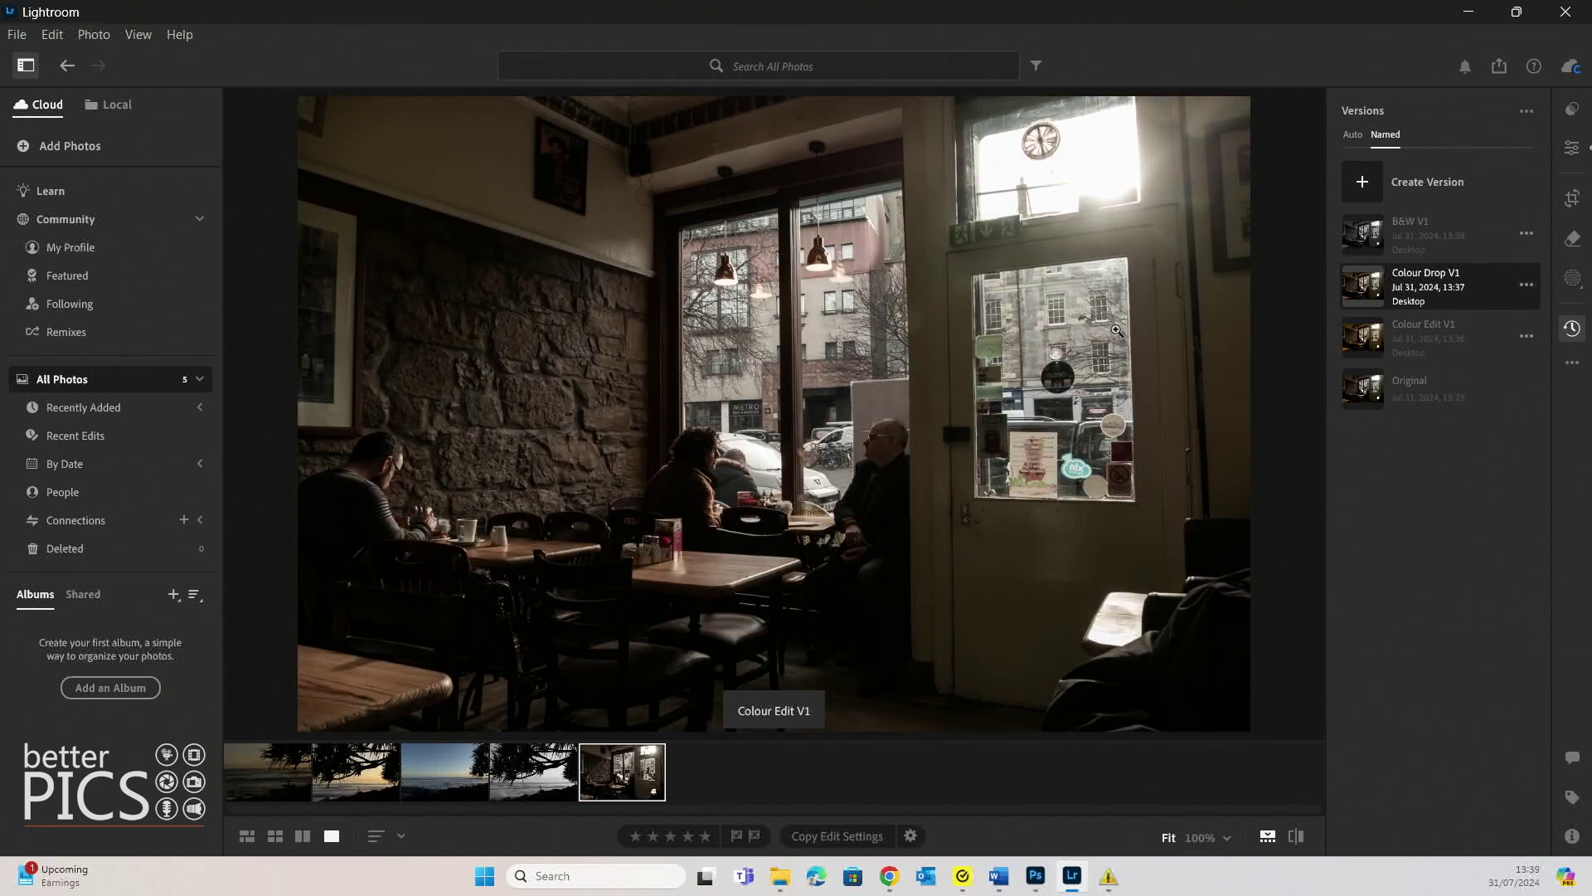